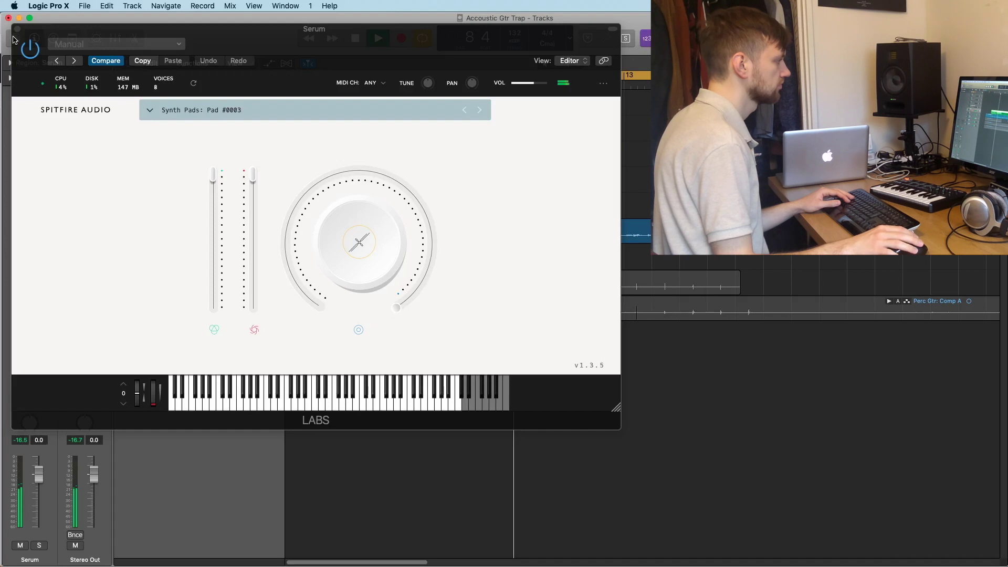
# Step: Copy the lowest note of the Serum region's first chord up to A2 and repeat the chord pattern
pyautogui.click(18, 28)
pyautogui.moveTo(679, 232); pyautogui.dragTo(679, 232)
pyautogui.press('space')
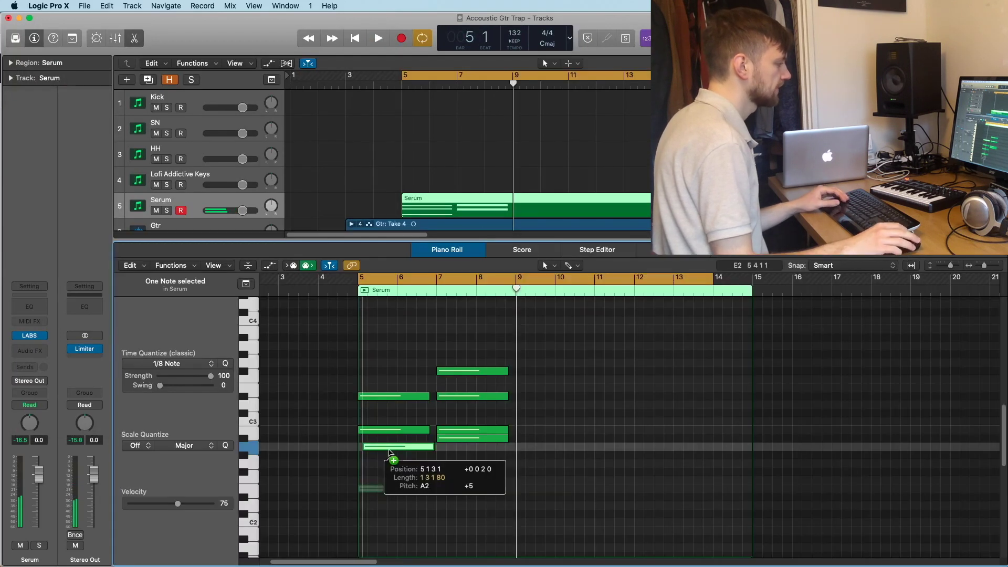
pyautogui.click(386, 488)
pyautogui.press('super+a')
pyautogui.press('super+r')
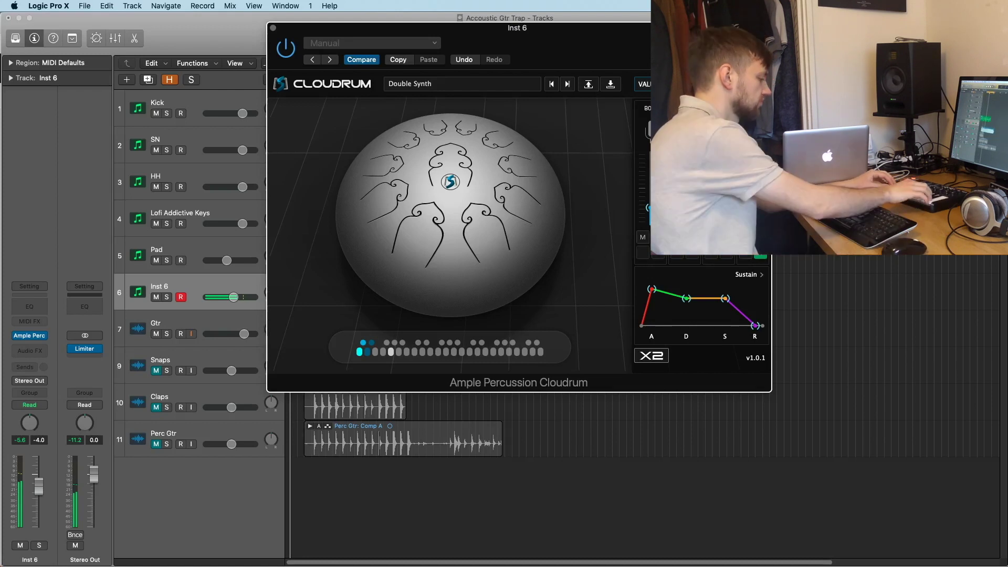
# Step: Close the Cloudrum window and return playback to bar 5 to play a hang drum part over the guitar
pyautogui.press('super+w')
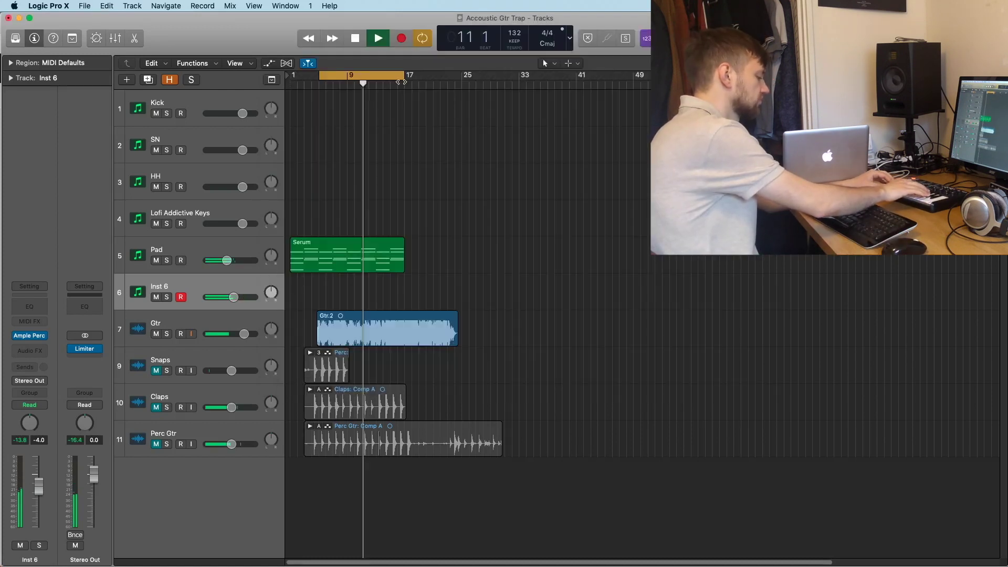
pyautogui.press(',')
pyautogui.press(',')
pyautogui.press(',')
pyautogui.press(',')
pyautogui.press(',')
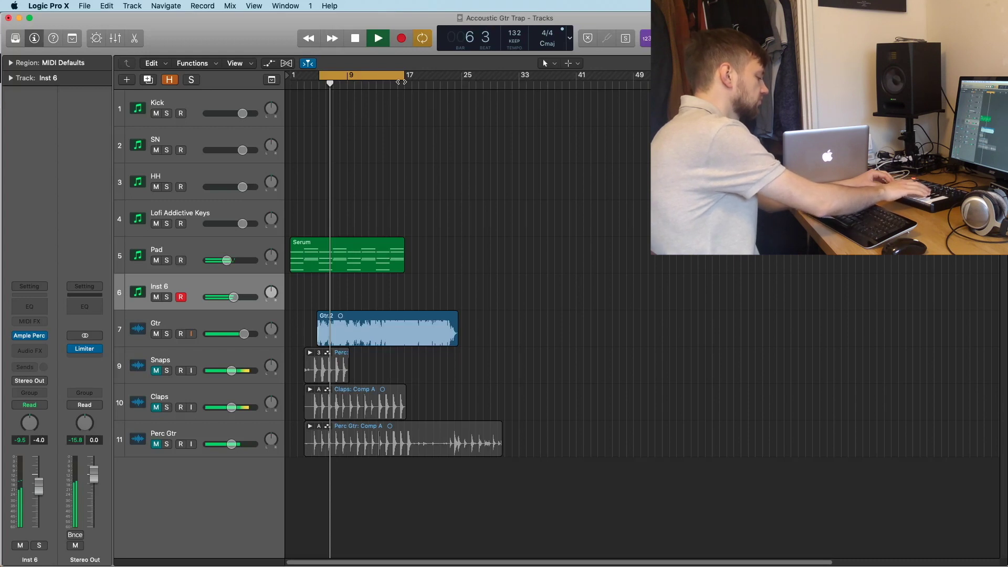
pyautogui.press(',')
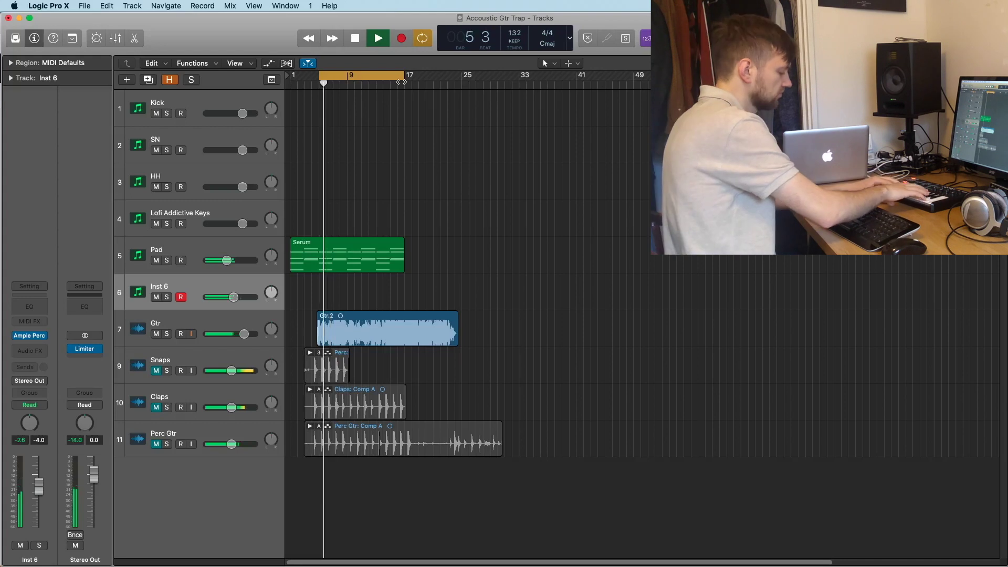
# Step: Capture the hang drum performance as a MIDI region on the Inst 6 track and open it in the Piano Roll
pyautogui.click(400, 82)
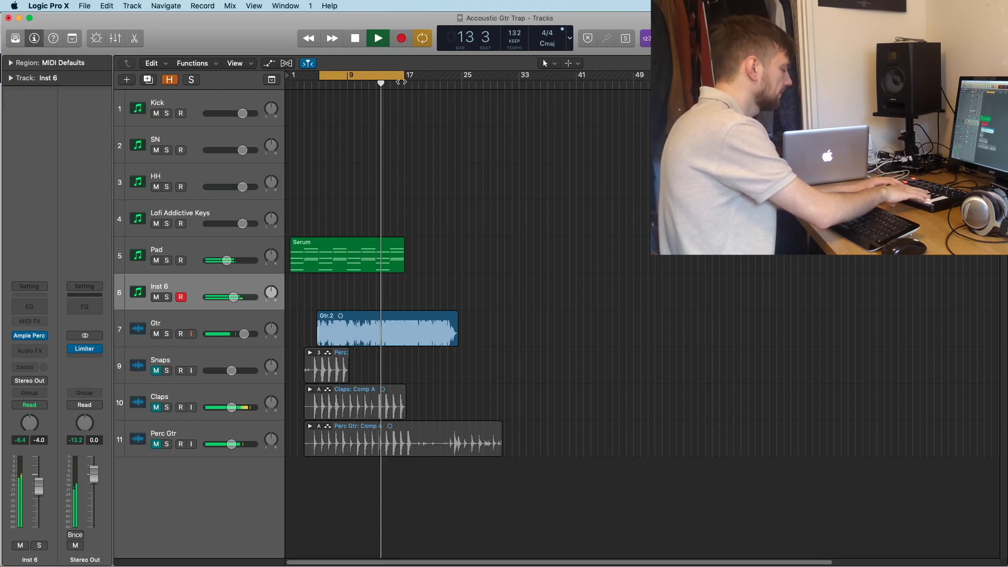
pyautogui.hotkey('shift', 'r')
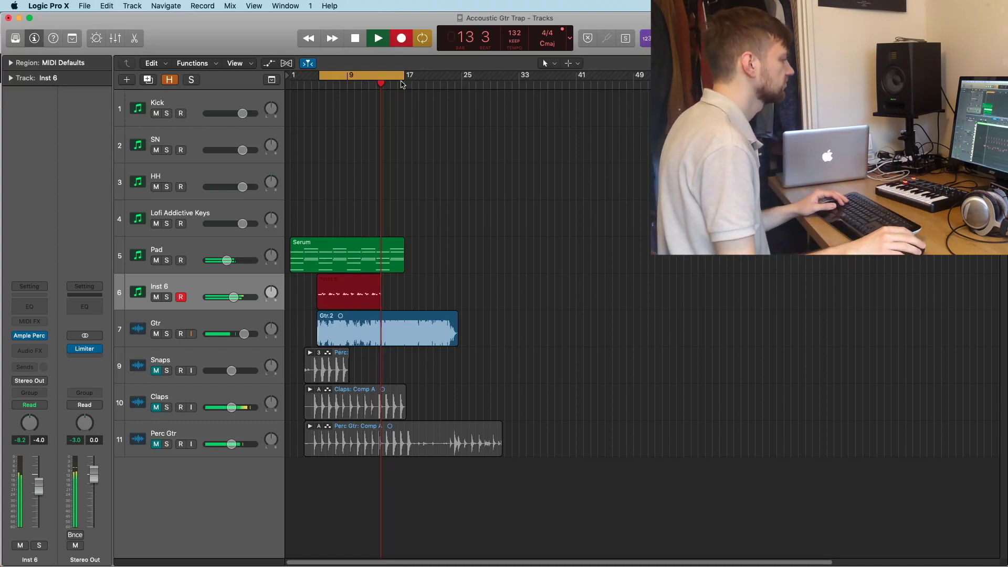
pyautogui.hotkey('shift', 'r')
pyautogui.press('p')
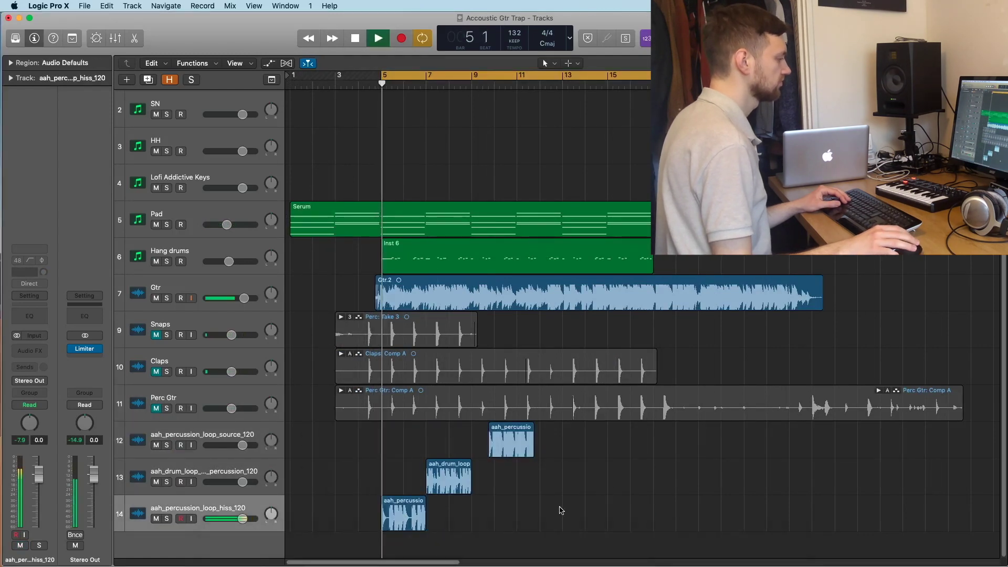
# Step: Move the drum loop region on track 13 to about bar 12 and toggle playback
pyautogui.moveTo(455, 484); pyautogui.dragTo(569, 484)
pyautogui.press('space')
# Step: Cut two short sections out of the aah_percussion_loop_hiss_120 region, one late in bar 5 and one late in bar 6
pyautogui.press('super+Right')
pyautogui.press('super+Right')
pyautogui.press('super+Right')
pyautogui.press('super+Right')
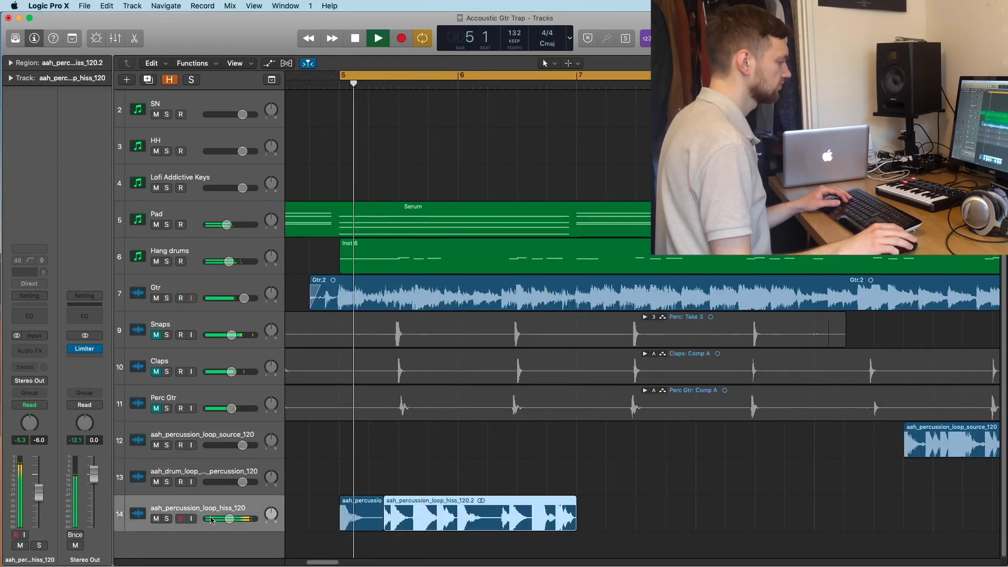
pyautogui.moveTo(412, 525); pyautogui.dragTo(439, 527)
pyautogui.keyDown('super'); pyautogui.click(528, 527); pyautogui.keyUp('super')
pyautogui.moveTo(527, 527); pyautogui.dragTo(558, 527)
pyautogui.press('space')
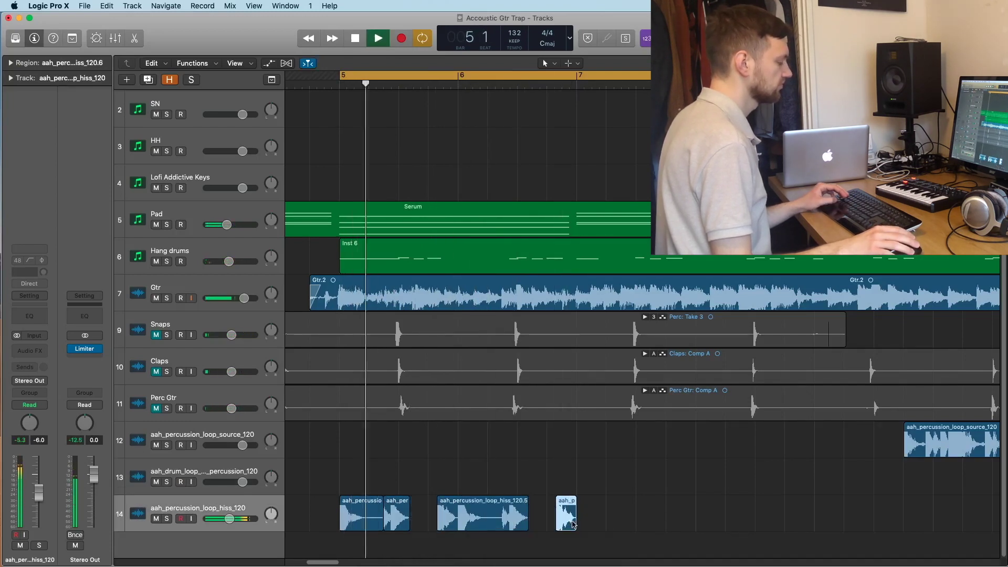
# Step: Rename the aah_percussion_loop_hiss_120 track to "Kick texture"
pyautogui.press('super+Left')
pyautogui.press('super+Left')
pyautogui.press('super+Left')
pyautogui.press('super+Left')
pyautogui.click(179, 508)
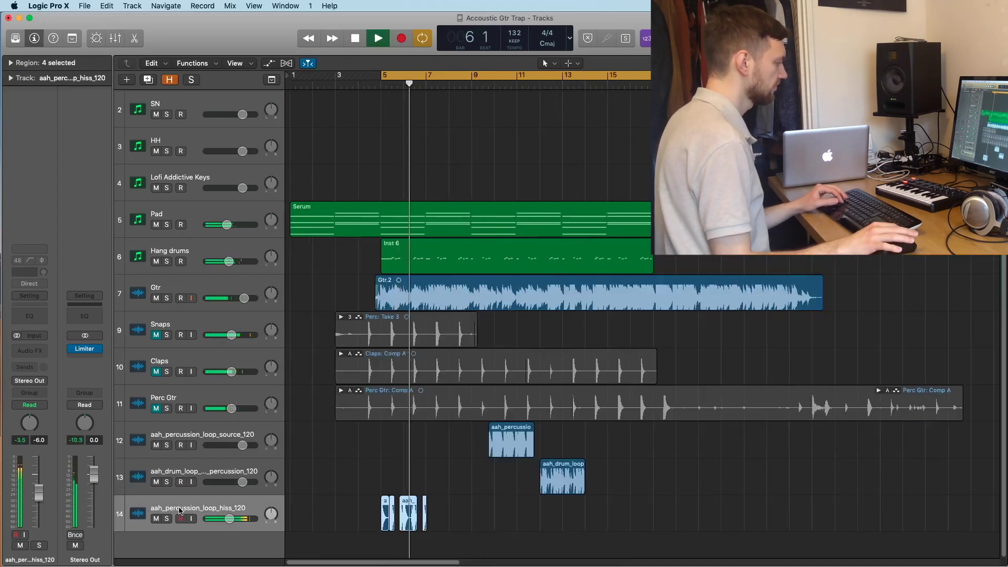
pyautogui.doubleClick(179, 508)
pyautogui.write('Kick')
pyautogui.press('Return')
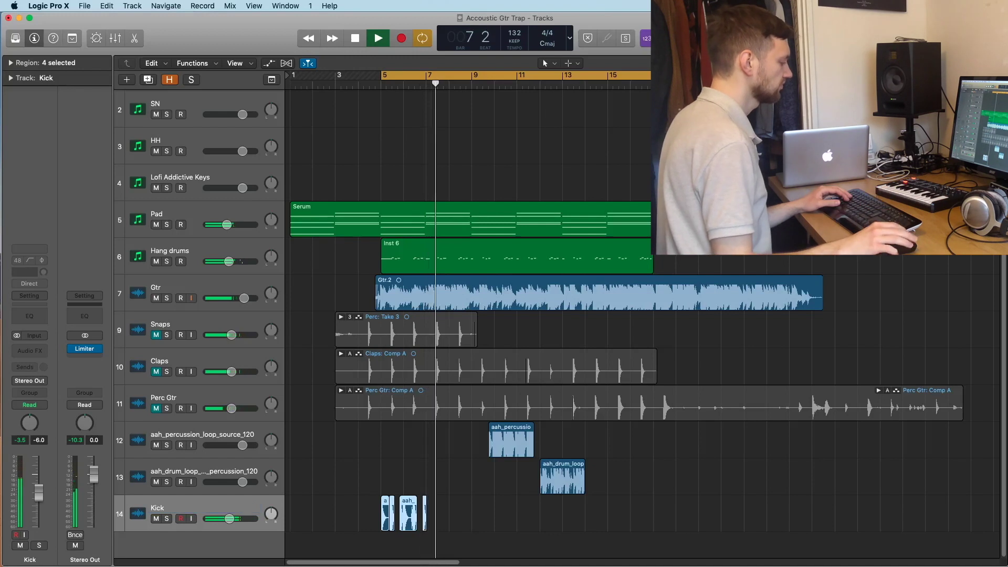
pyautogui.press('space')
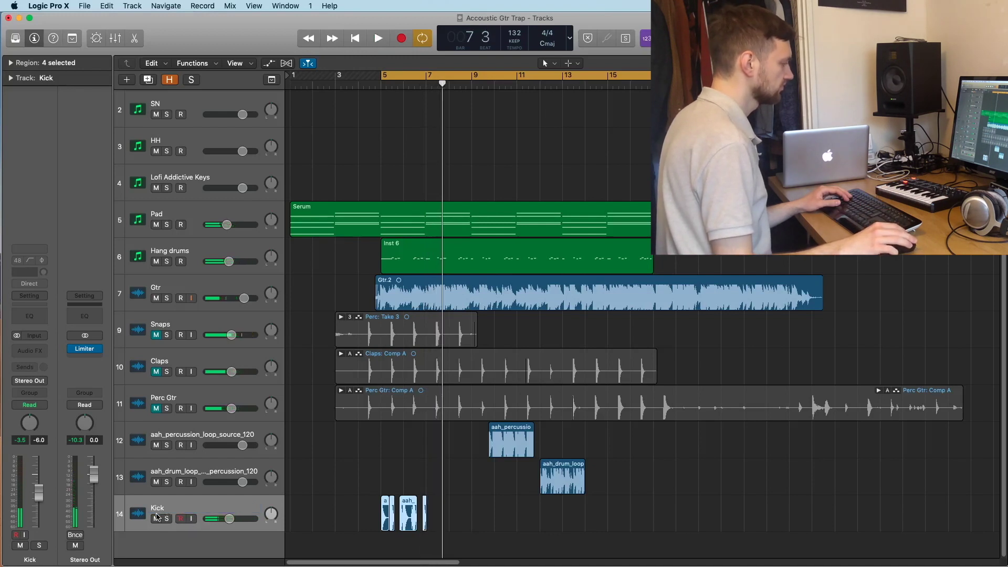
pyautogui.doubleClick(166, 508)
pyautogui.write('texture')
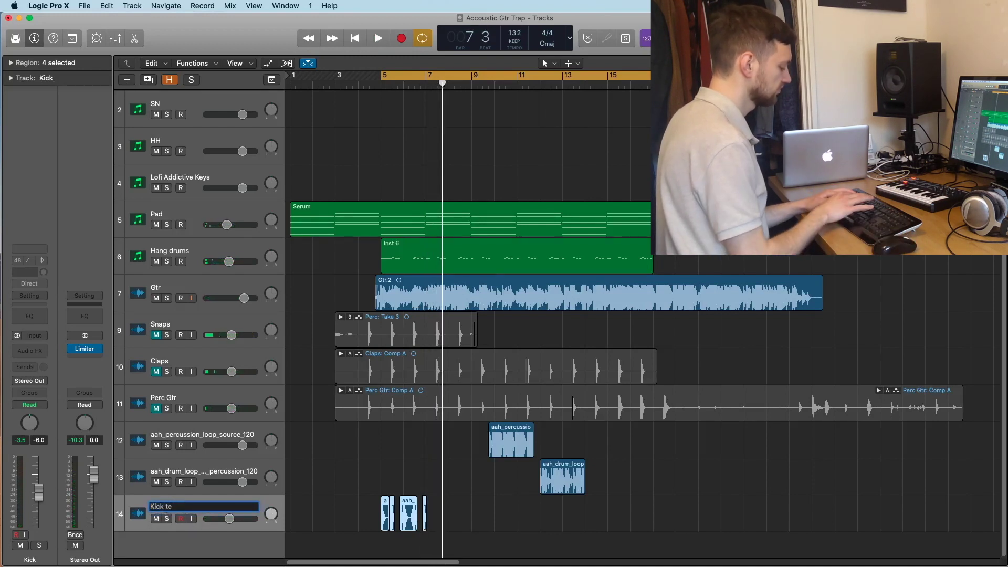
pyautogui.press('Return')
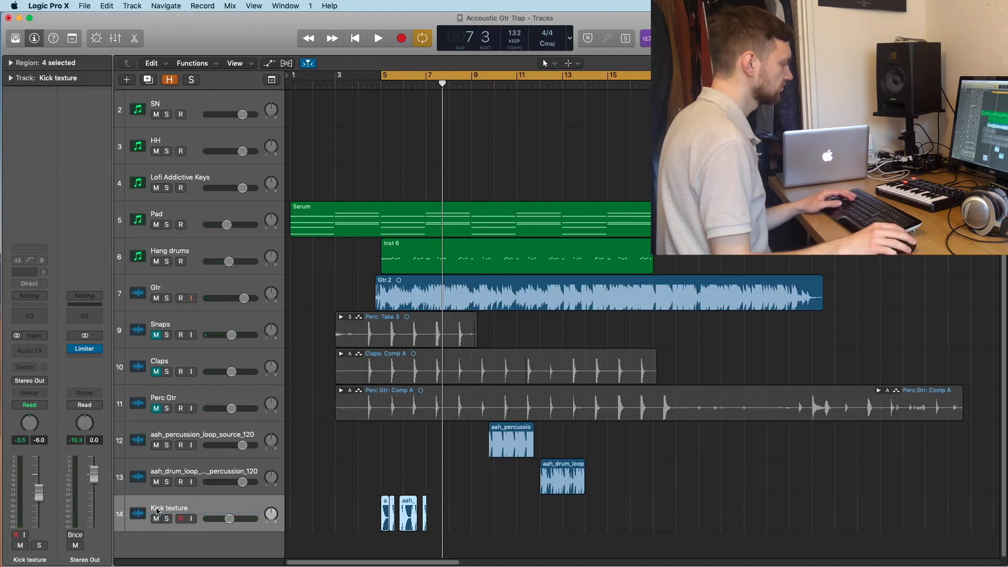
# Step: Move the aah_percussion_loop_source_120 region to start at bar 5 and play it with the other tracks
pyautogui.press('space')
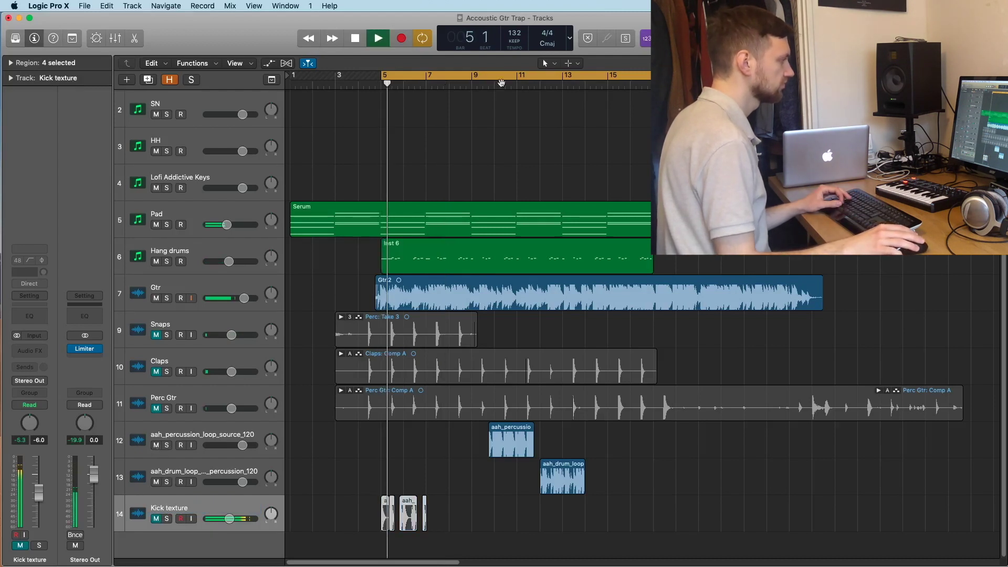
pyautogui.moveTo(503, 437); pyautogui.dragTo(397, 449)
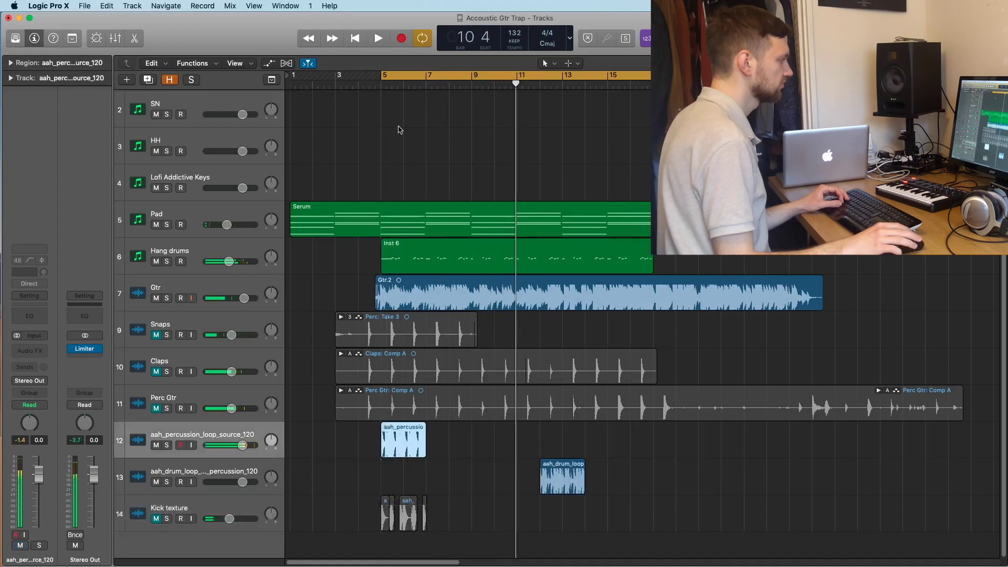
pyautogui.press('space')
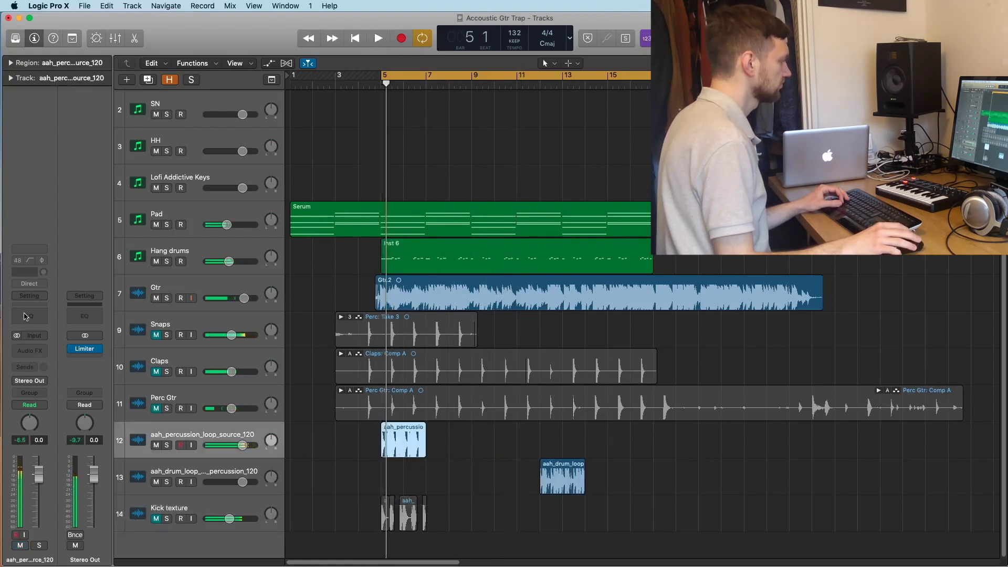
# Step: Add a Channel EQ to the aah_percussion_loop_source_120 track and set its low cut to 620 Hz
pyautogui.click(25, 324)
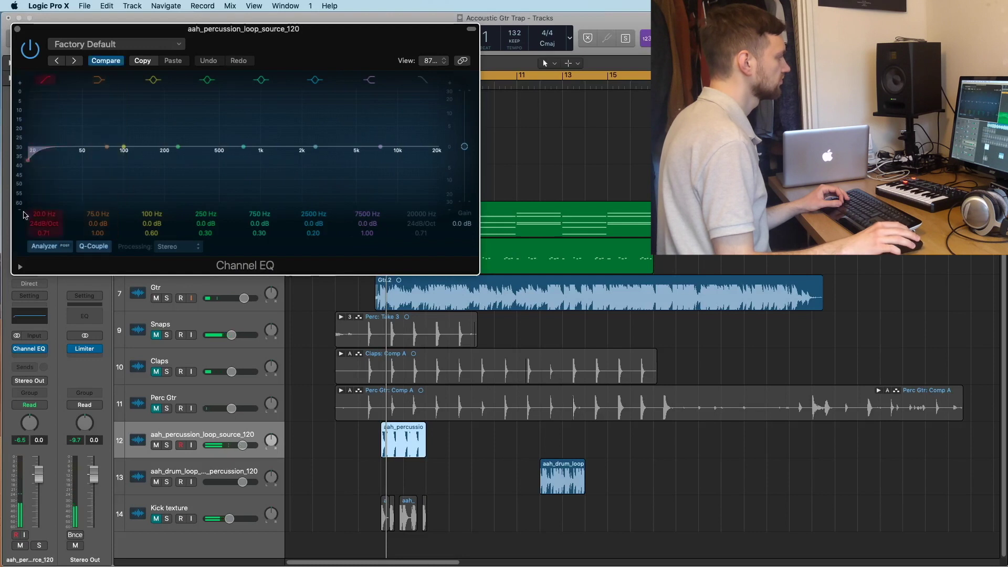
pyautogui.moveTo(33, 215); pyautogui.dragTo(35, 216)
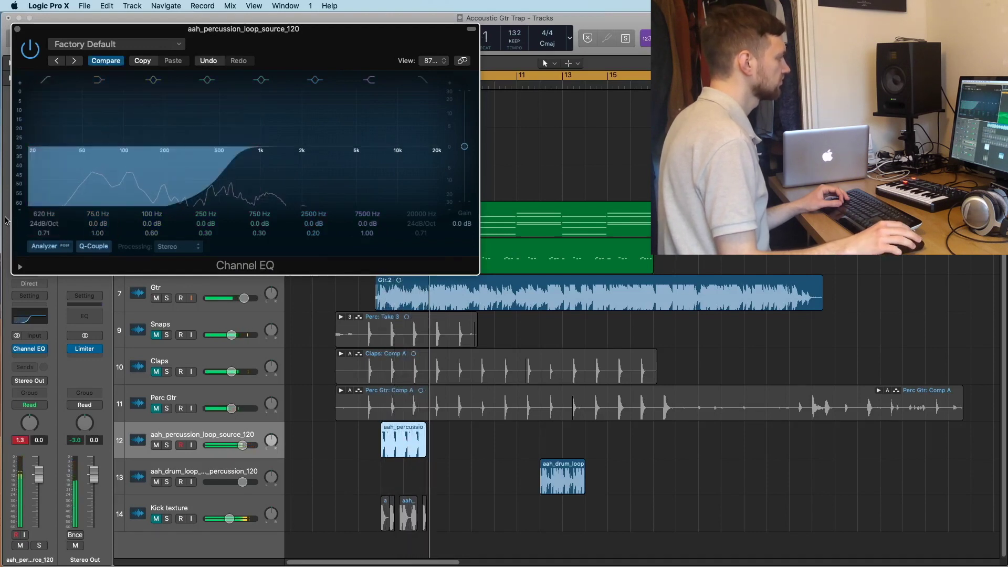
pyautogui.click(16, 29)
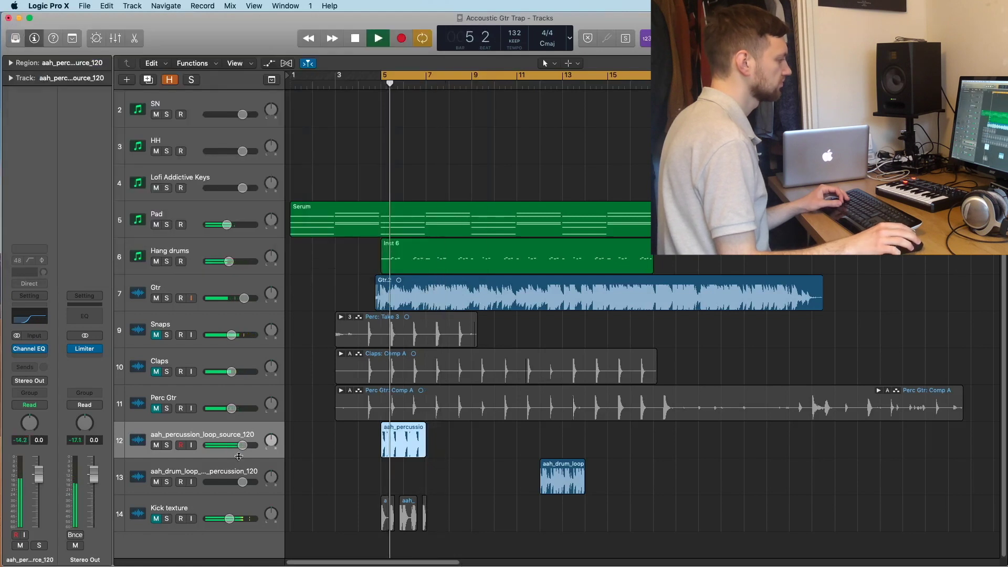
# Step: Rename the aah_percussion_loop_source_120 track to "Perc"
pyautogui.doubleClick(212, 441)
pyautogui.write('P')
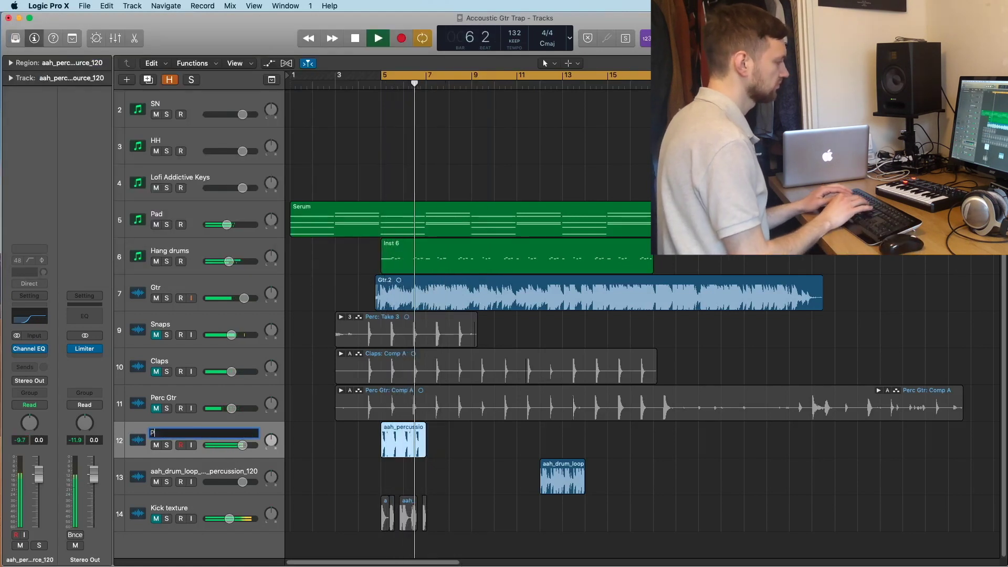
pyautogui.write('erc')
pyautogui.press('Return')
# Step: Park a drum loop region further along the timeline and extend the guitar part to the end of the hang drum regions
pyautogui.moveTo(562, 478); pyautogui.dragTo(913, 441)
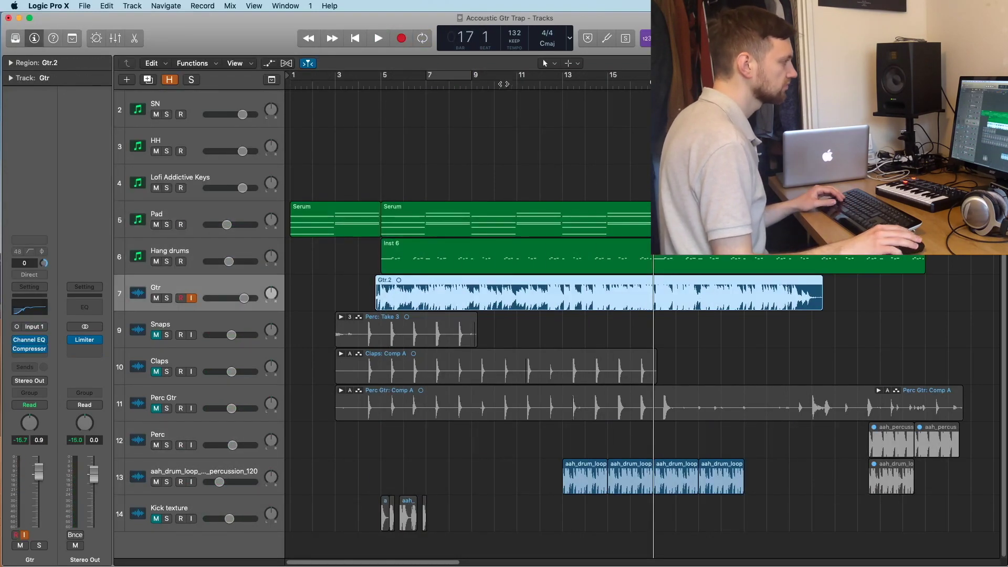
pyautogui.moveTo(473, 284); pyautogui.dragTo(924, 282)
pyautogui.press('space')
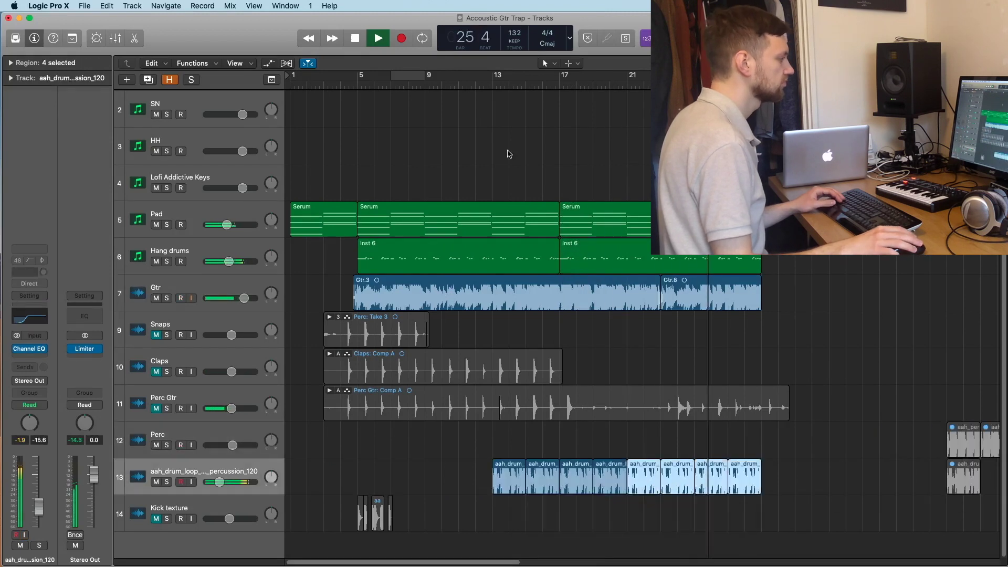
# Step: Lower the HH track's volume slightly and stop playback
pyautogui.scroll(3, 473, 315)
pyautogui.moveTo(243, 187); pyautogui.dragTo(240, 188)
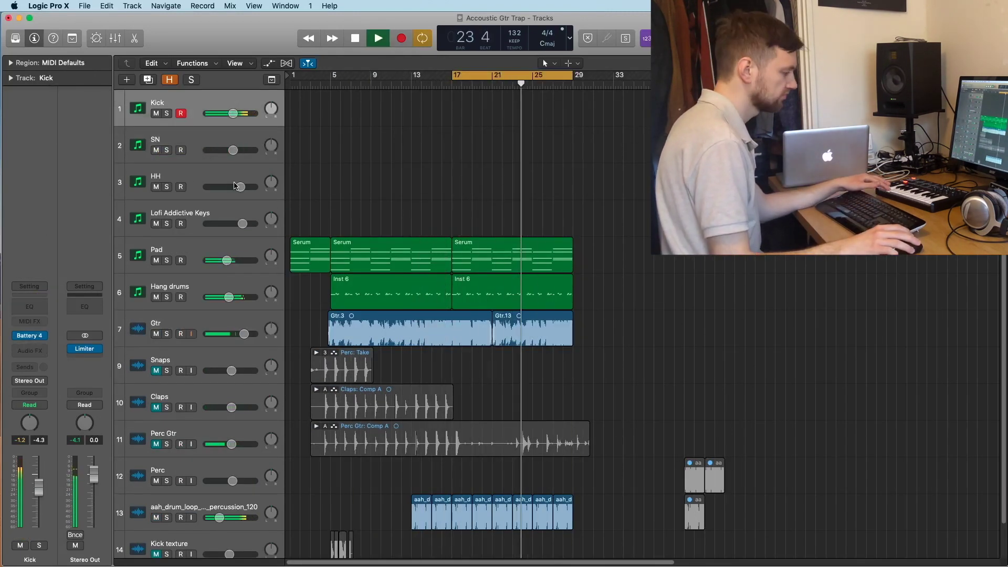
pyautogui.press('space')
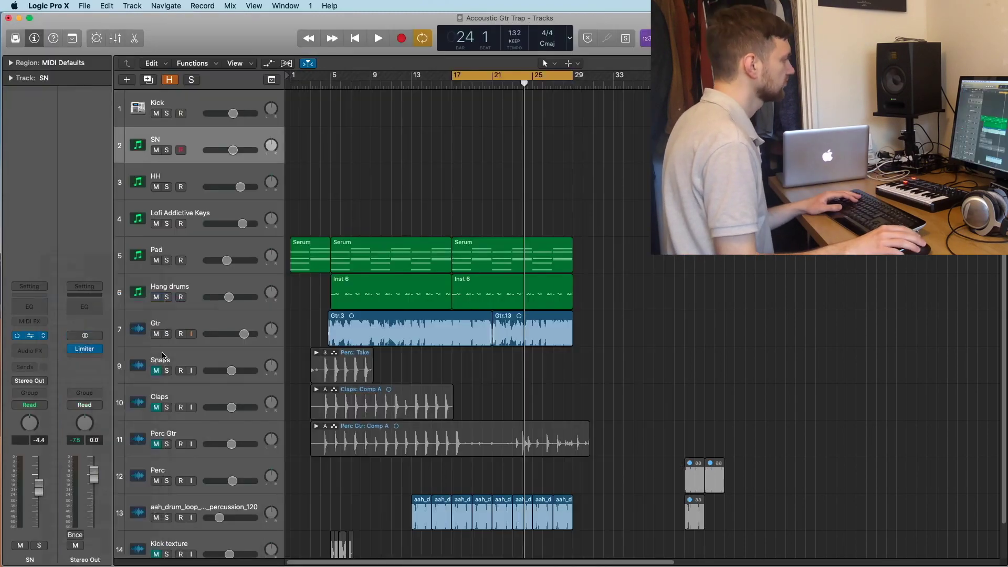
# Step: Load Ultrabeat as the instrument on the SN track
pyautogui.click(910, 279)
pyautogui.scroll(-10, 910, 279)
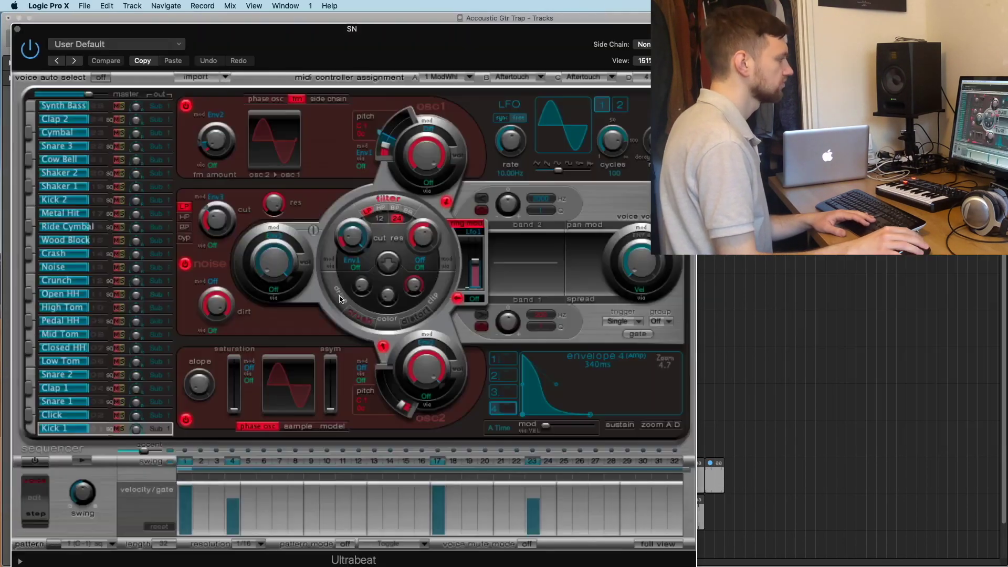
pyautogui.press('super+Tab')
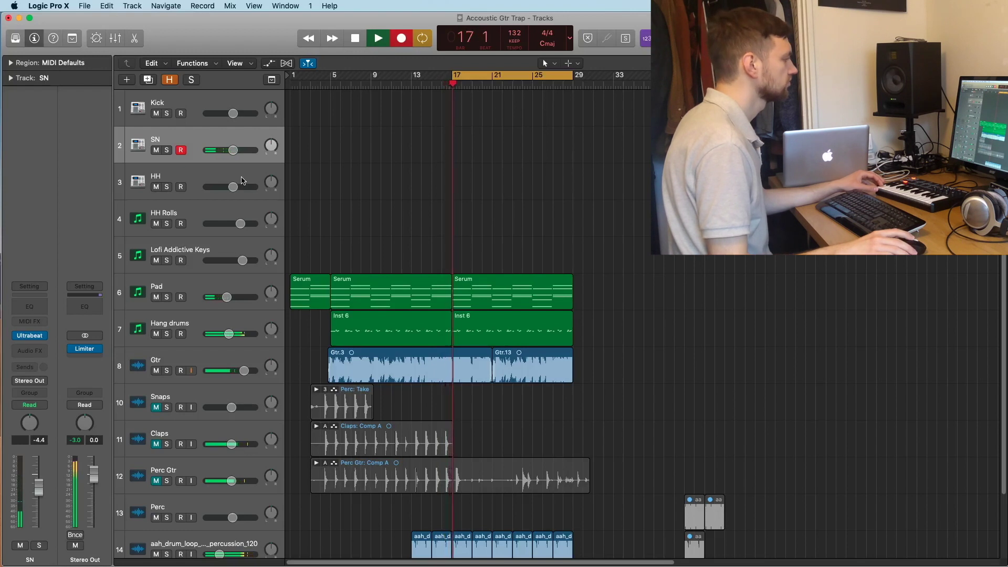
# Step: Record a snare part on the SN track across the cycle range starting at bar 17
pyautogui.press('r')
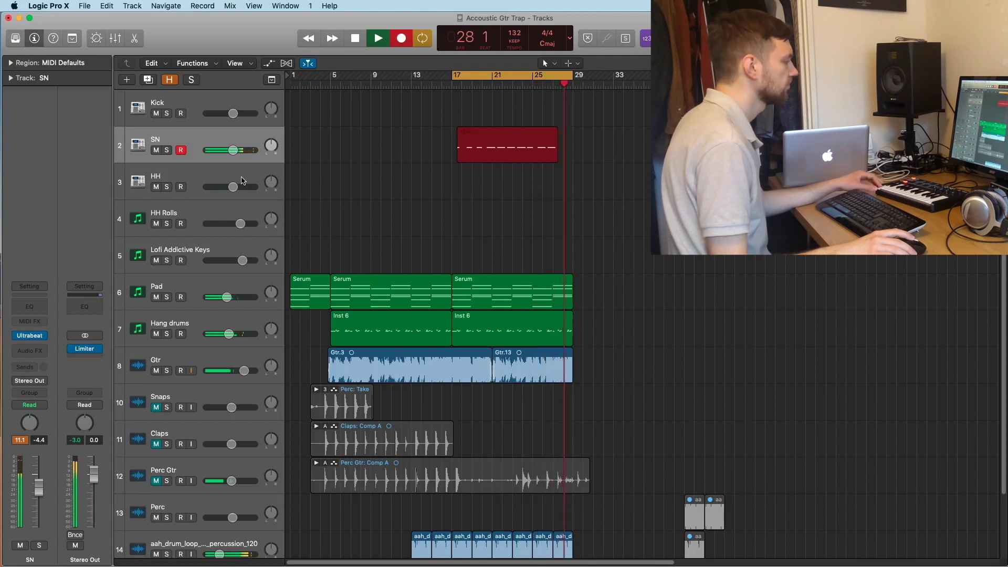
pyautogui.press('space')
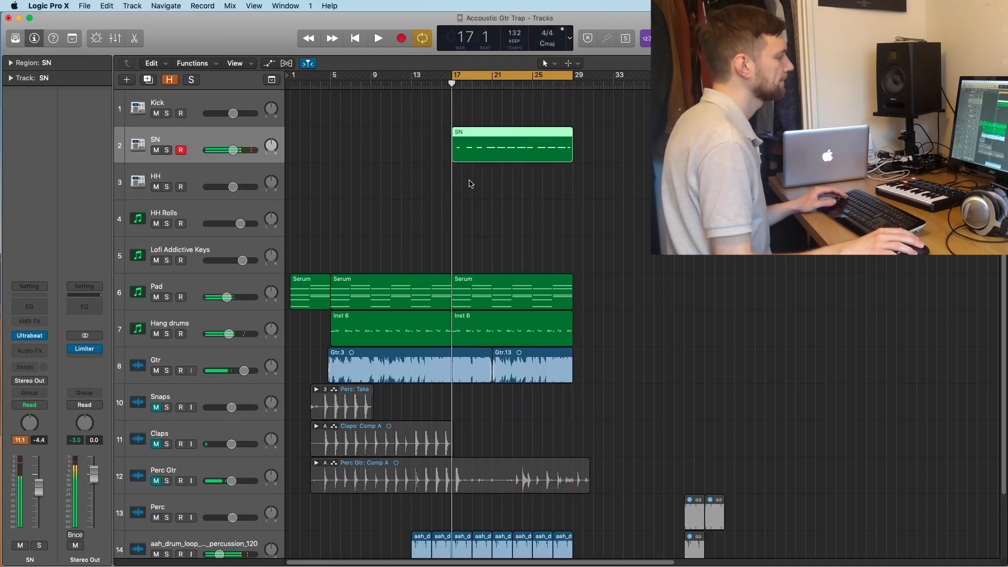
# Step: Quantize the recorded snare notes to 1/8 Note with a strength of 93 in the Piano Roll and close the editor
pyautogui.press('p')
pyautogui.moveTo(420, 445); pyautogui.dragTo(418, 524)
pyautogui.click(149, 393)
pyautogui.click(149, 383)
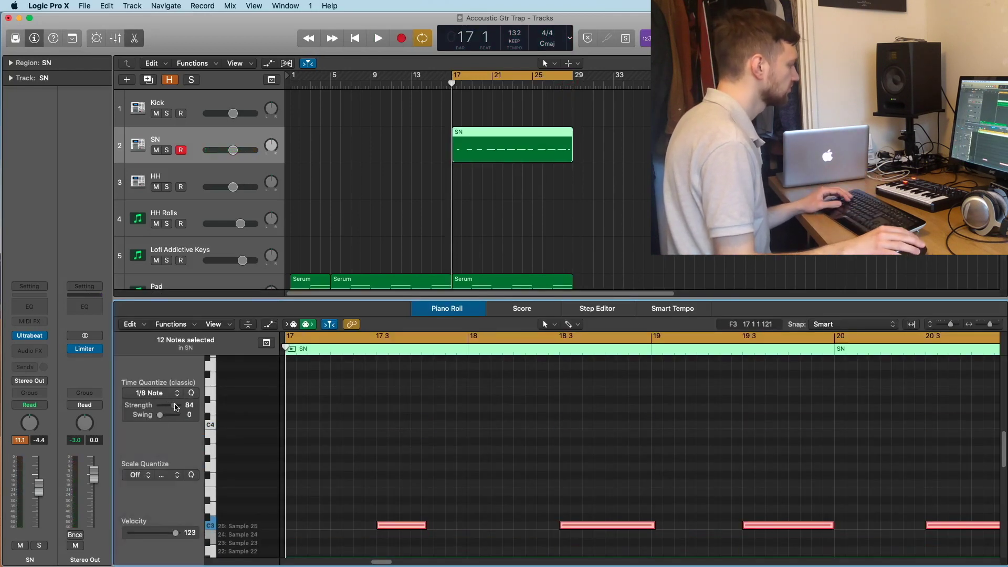
pyautogui.moveTo(170, 406); pyautogui.dragTo(176, 407)
pyautogui.press('space')
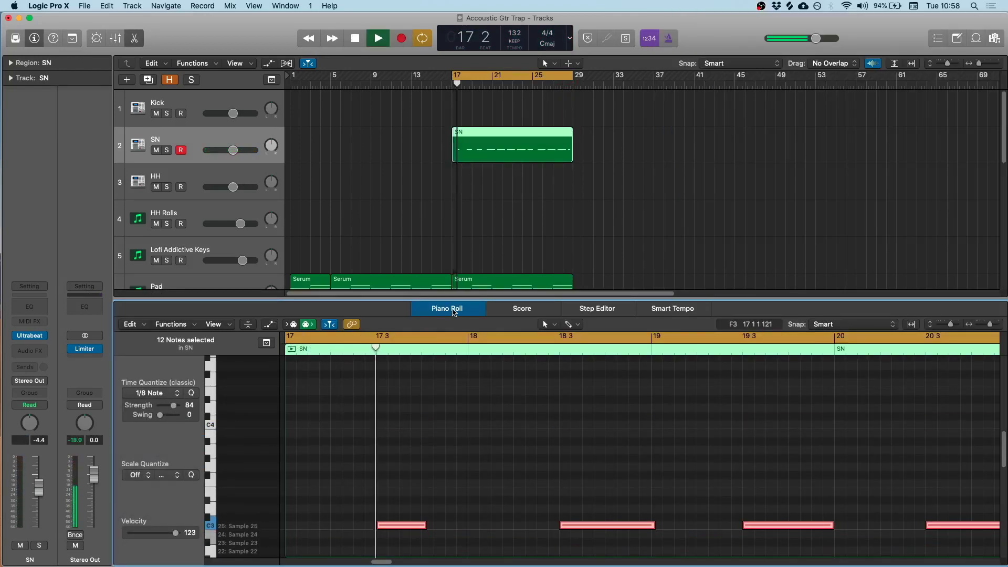
pyautogui.moveTo(174, 408); pyautogui.dragTo(176, 407)
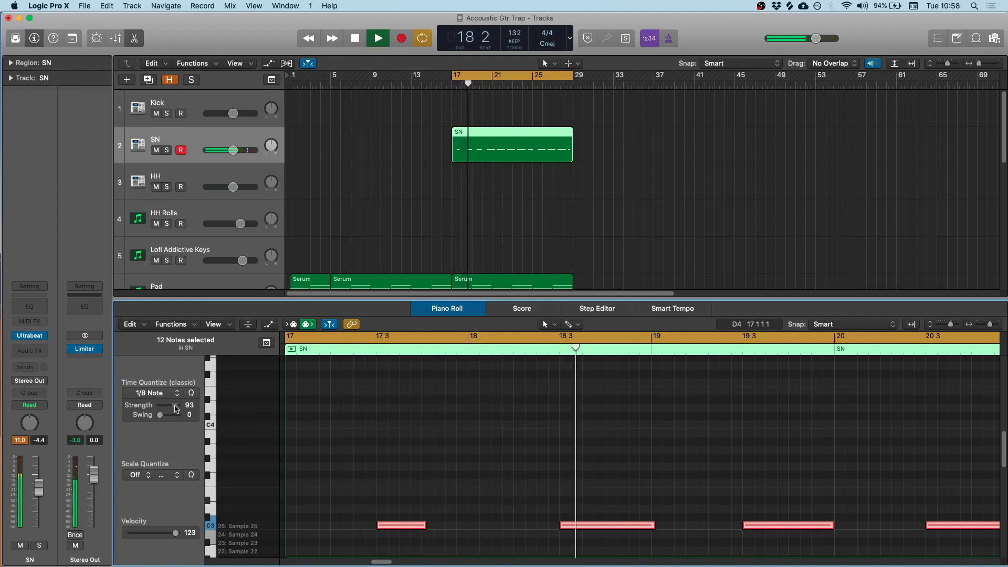
pyautogui.press('XF86AudioLowerVolume')
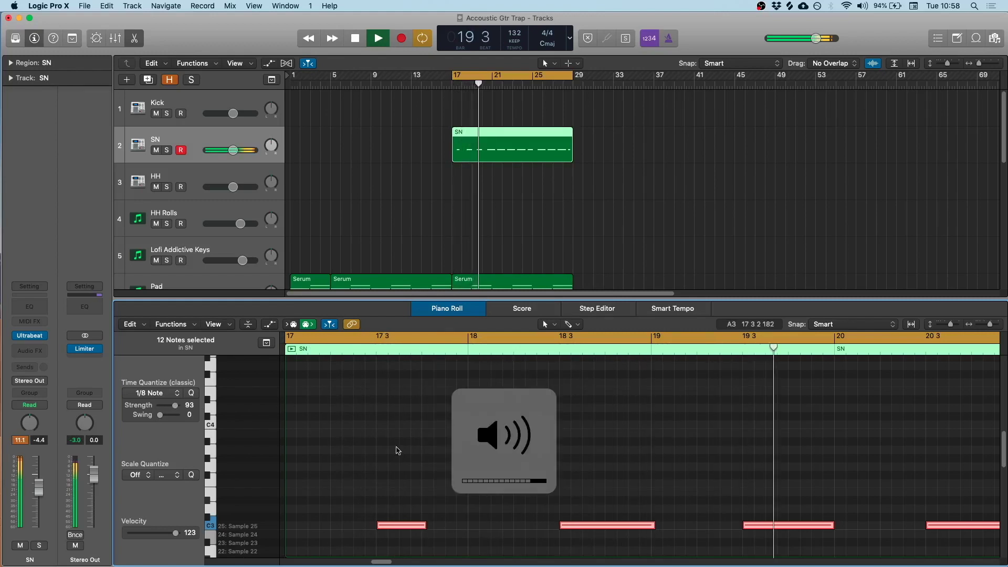
pyautogui.press('e')
pyautogui.click(394, 224)
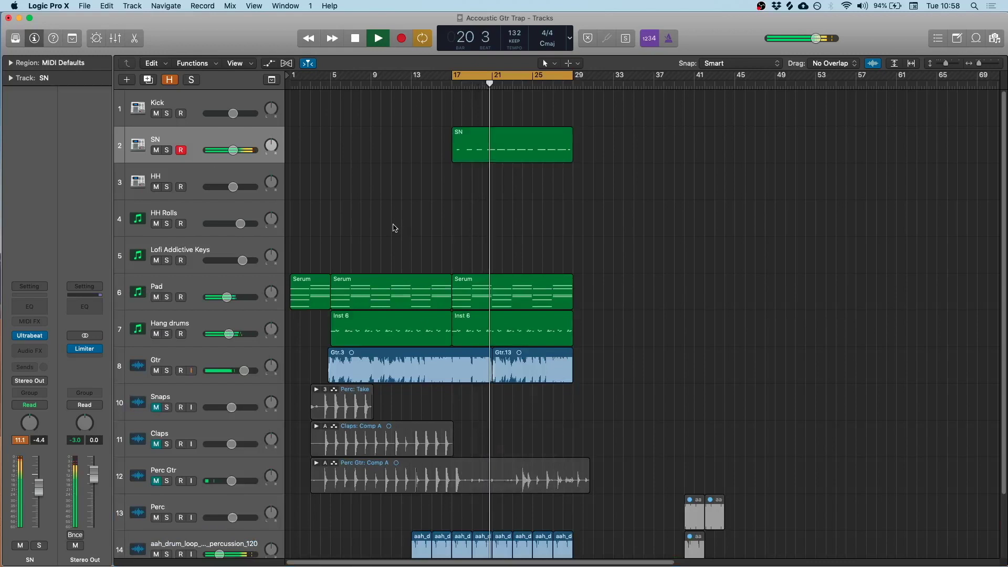
# Step: Adjust the oscillator 2 pitch modulation in the HH track's Ultrabeat, with MIDI controller A assigned to Pitchbend
pyautogui.click(137, 108)
pyautogui.click(140, 183)
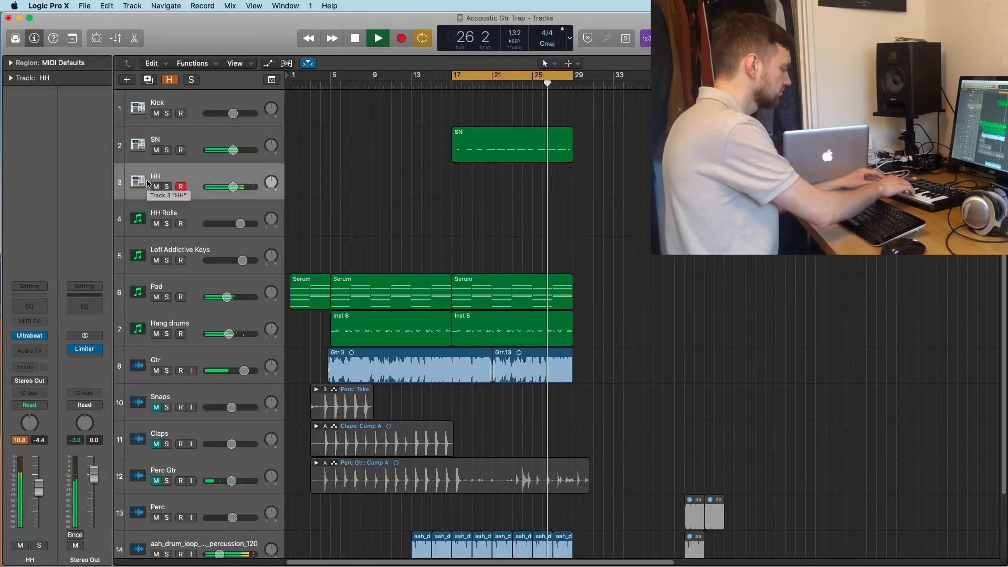
pyautogui.click(138, 182)
pyautogui.click(387, 408)
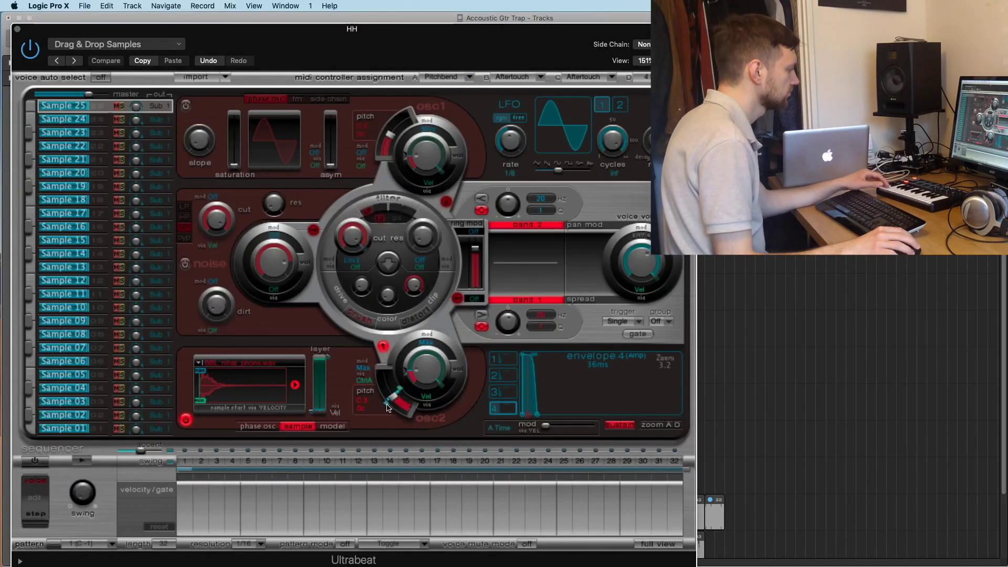
pyautogui.press('super+w')
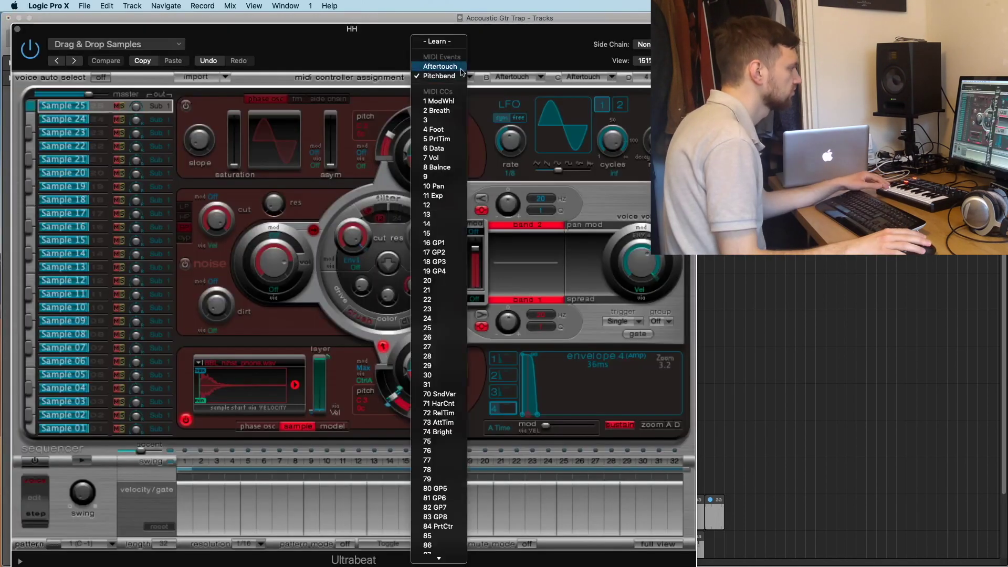
pyautogui.click(395, 404)
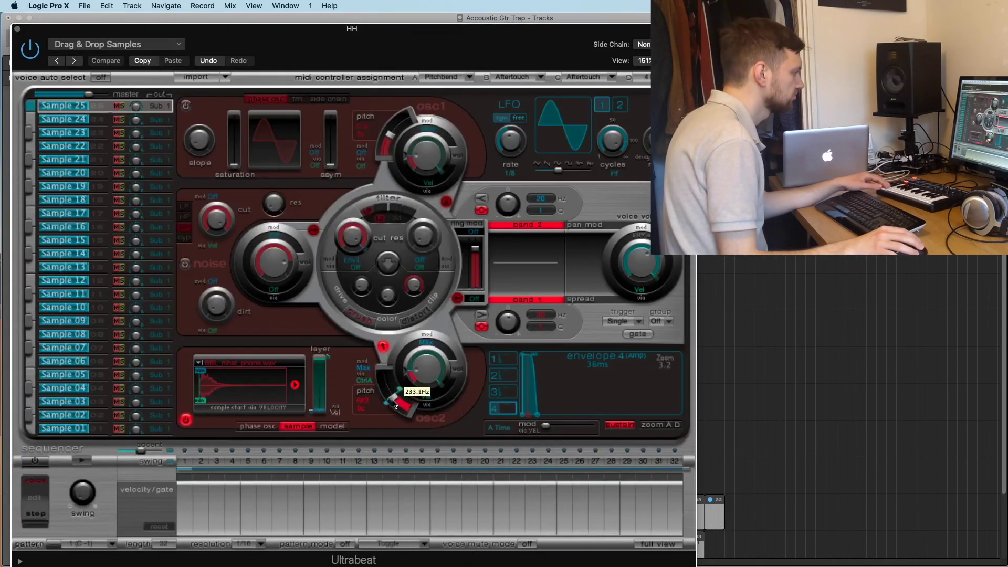
pyautogui.press('super+w')
# Step: Record a hi-hat part on the HH track over the cycle range starting at bar 17
pyautogui.press('XF86AudioRaiseVolume')
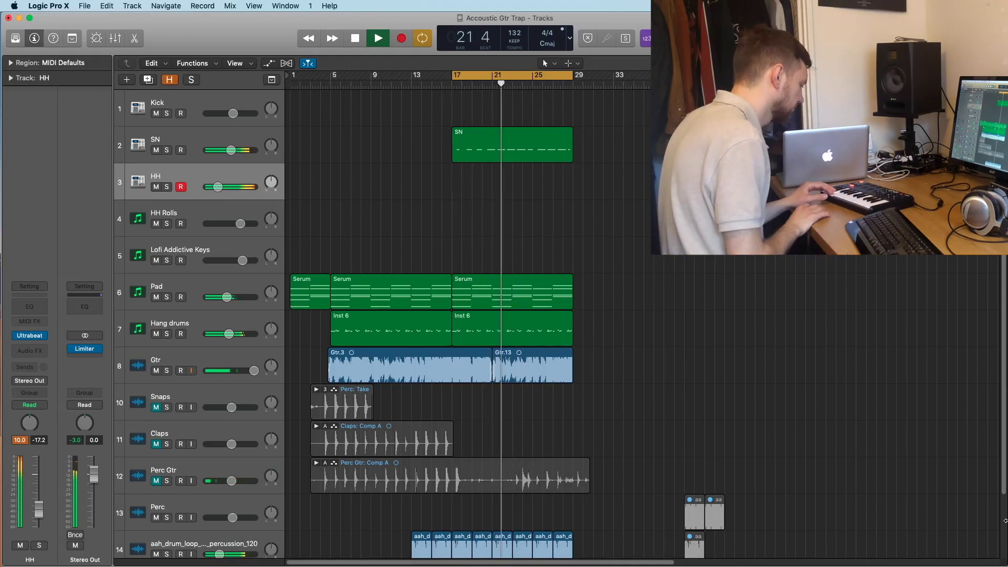
pyautogui.press('r')
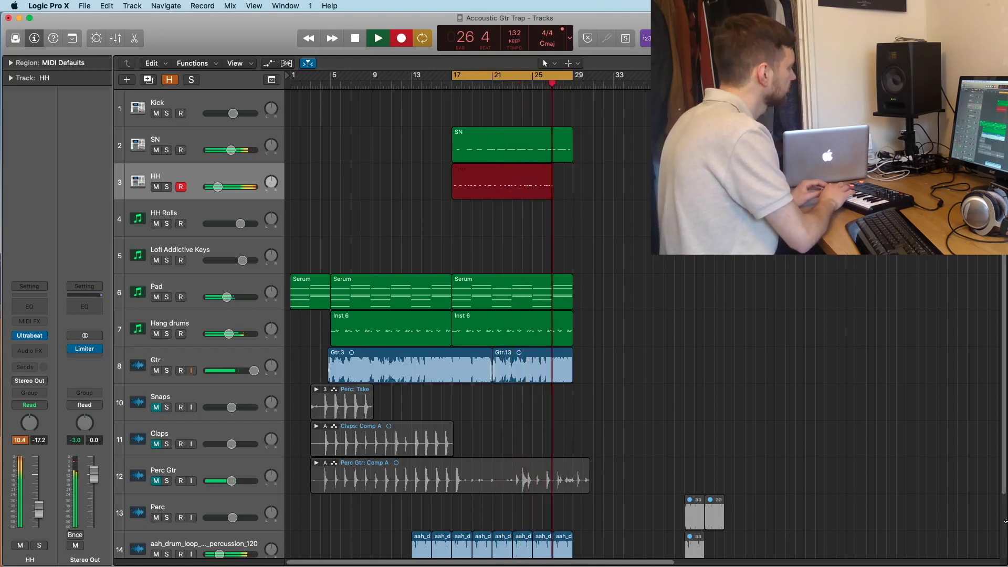
pyautogui.press('space')
# Step: Quantize all recorded HH notes to 1/8 Note with a strength of 90, play them back and close the editor
pyautogui.press('p')
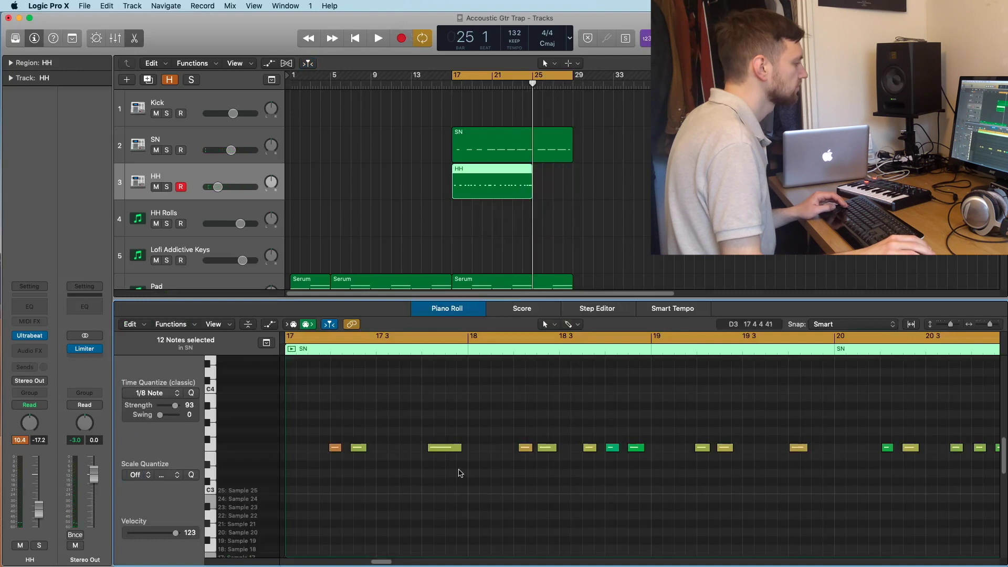
pyautogui.click(448, 449)
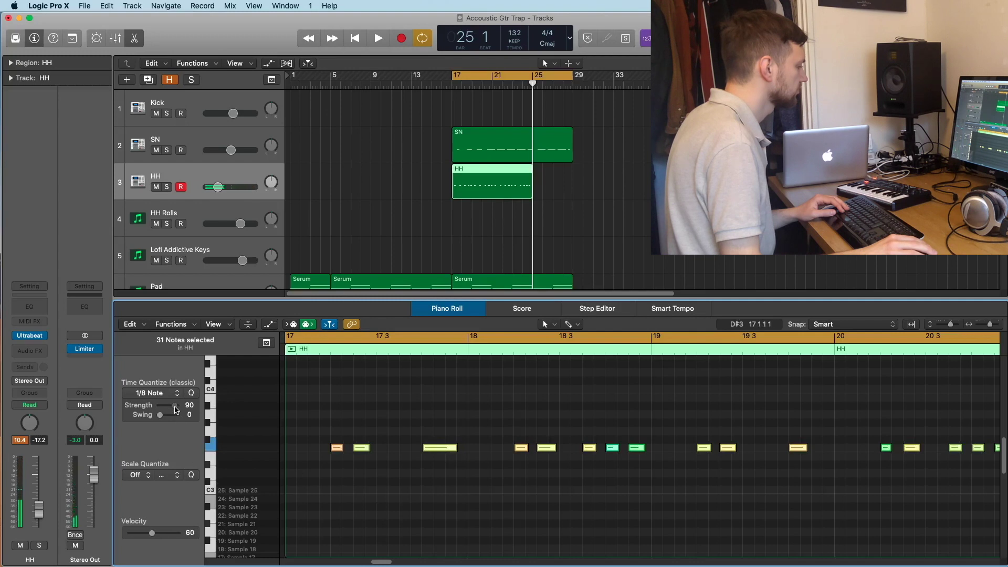
pyautogui.press('space')
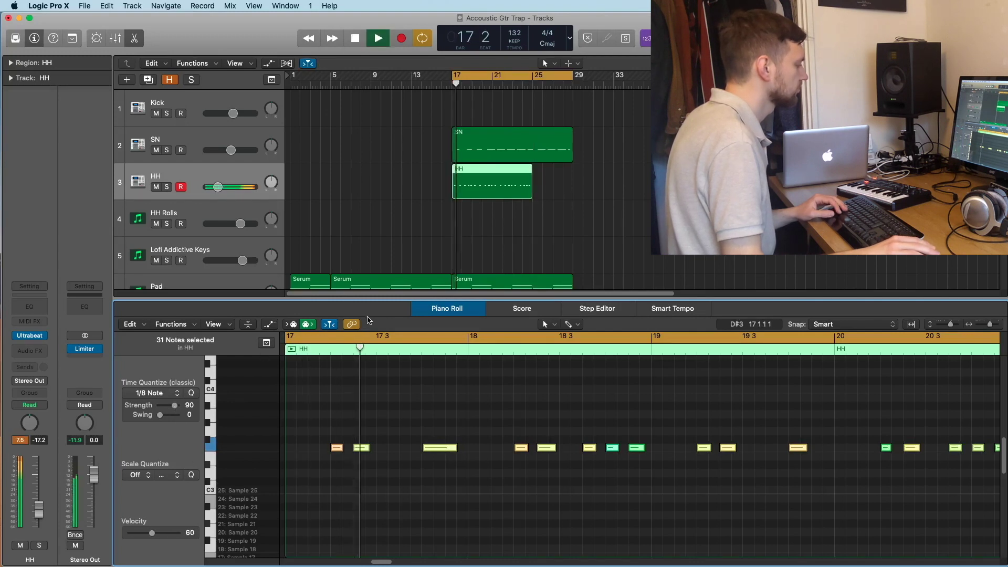
pyautogui.press('p')
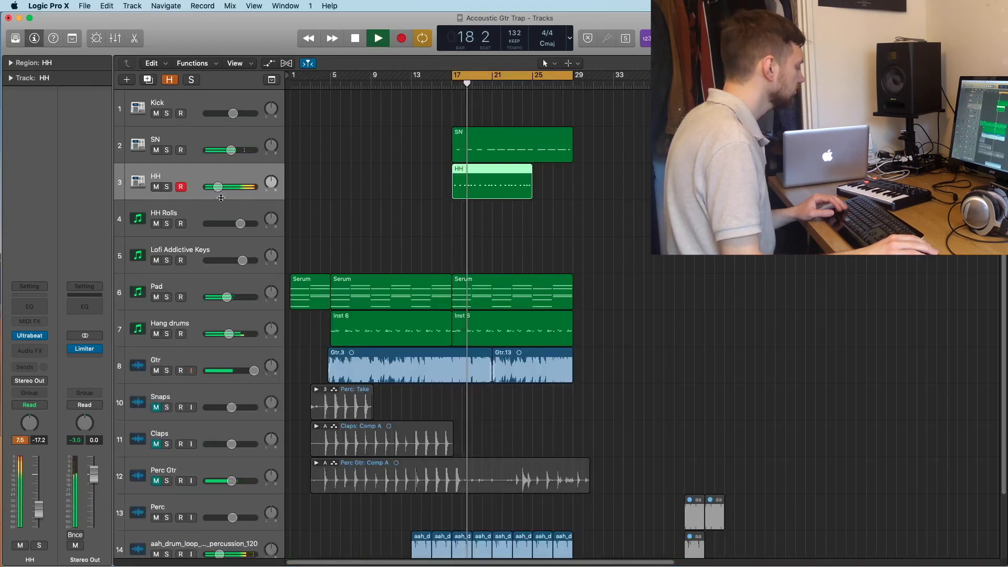
# Step: Duplicate the HH track as HH Rolls, record hi-hat rolls up to bar 25 and check the last notes in the Piano Roll
pyautogui.press('super+d')
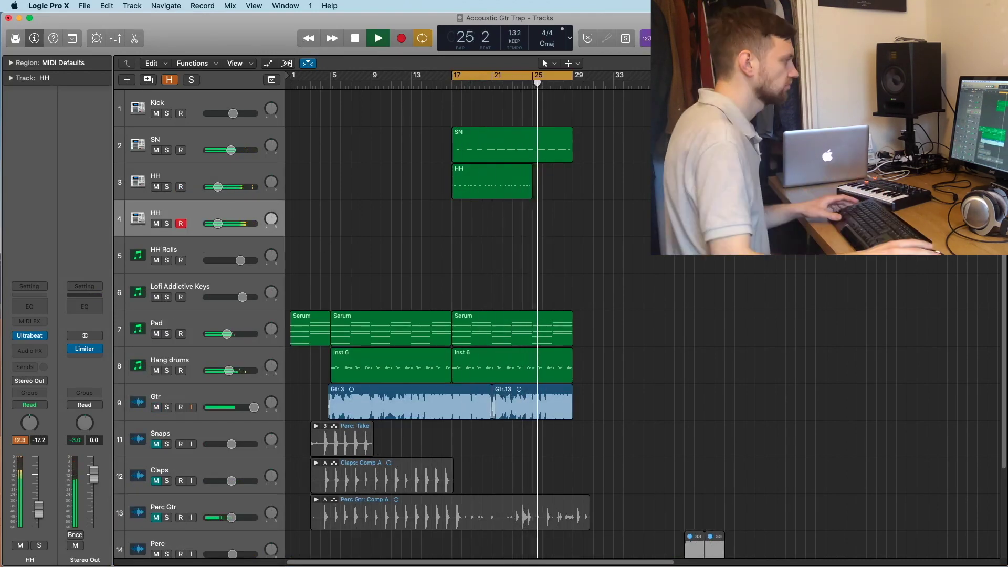
pyautogui.press('r')
pyautogui.press('space')
pyautogui.press('space')
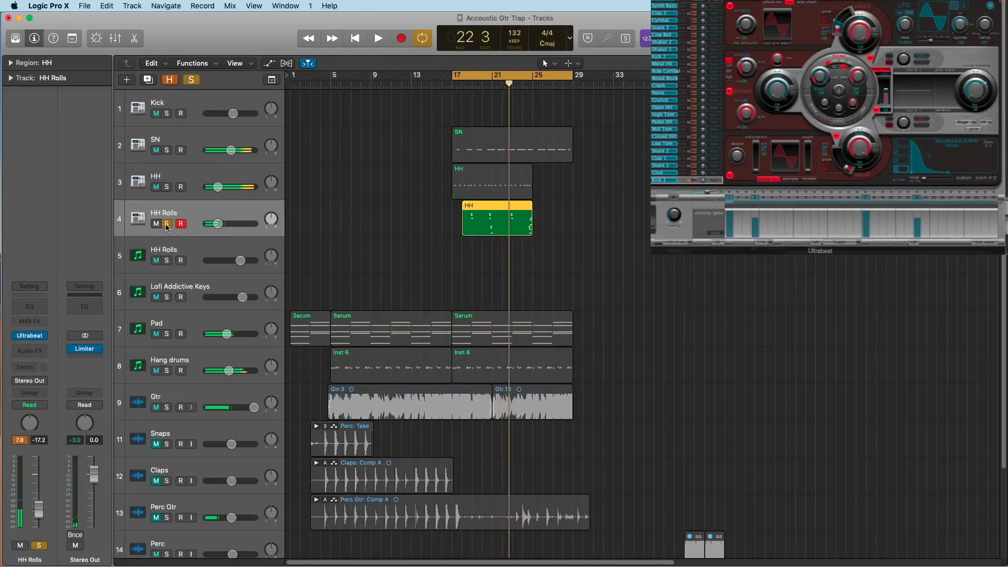
pyautogui.press('p')
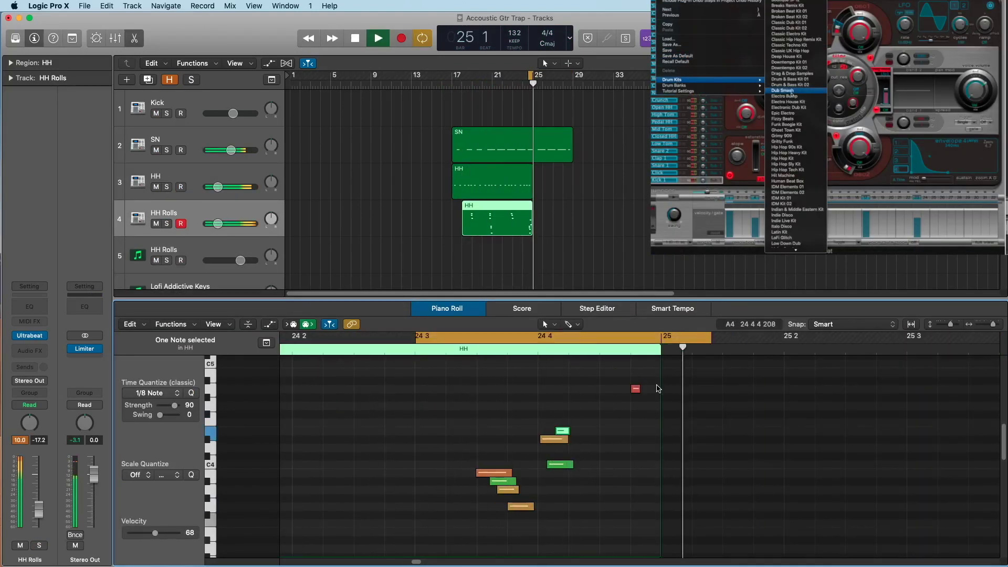
pyautogui.press('p')
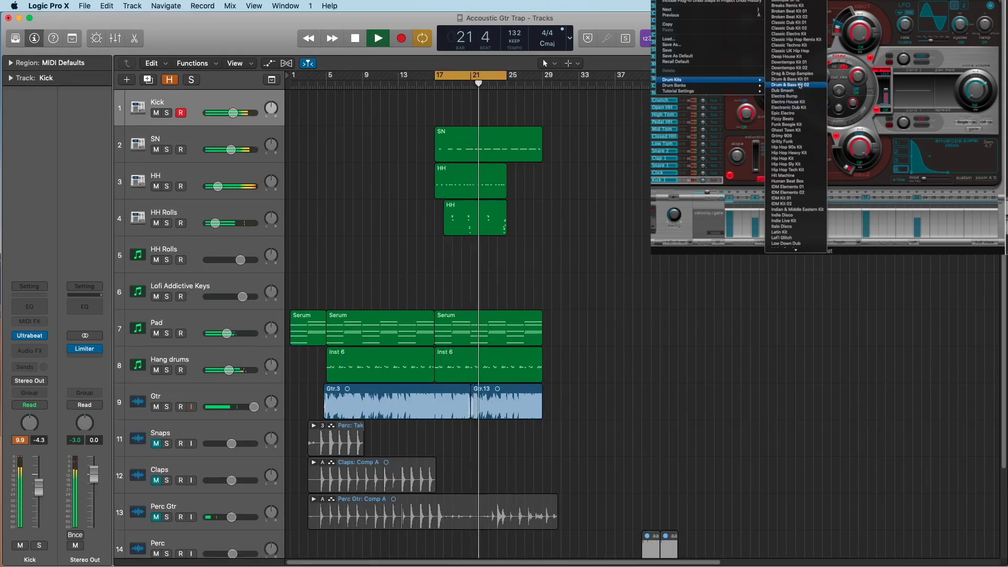
# Step: Load a sample kit in Ultrabeat and record a kick part on the Kick track from bar 17
pyautogui.click(799, 86)
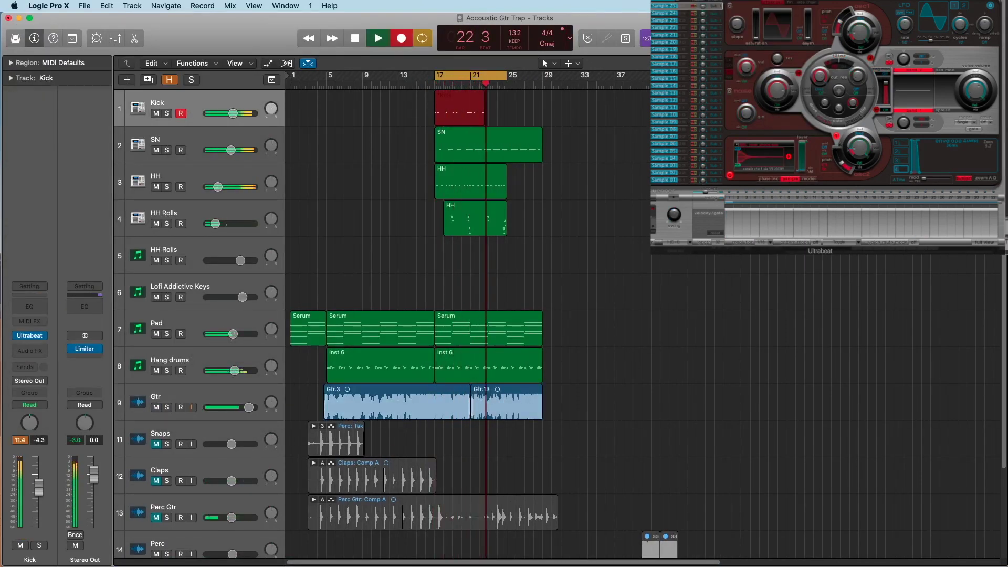
pyautogui.press('p')
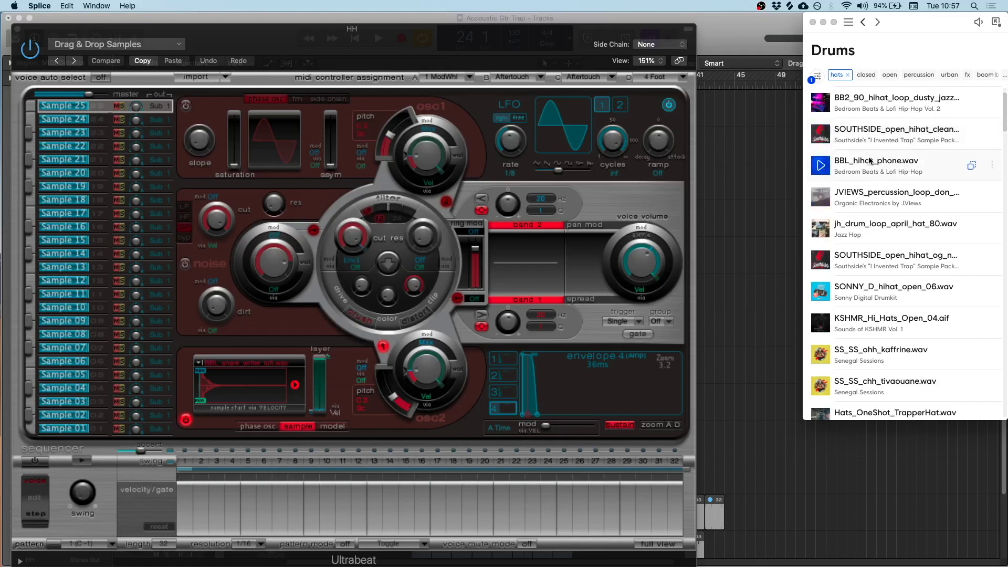
# Step: Load BBL_hihat_phone.wav from Splice into the HH track's Ultrabeat sample slot and record rolls on the duplicated HH track
pyautogui.moveTo(870, 160); pyautogui.dragTo(217, 401)
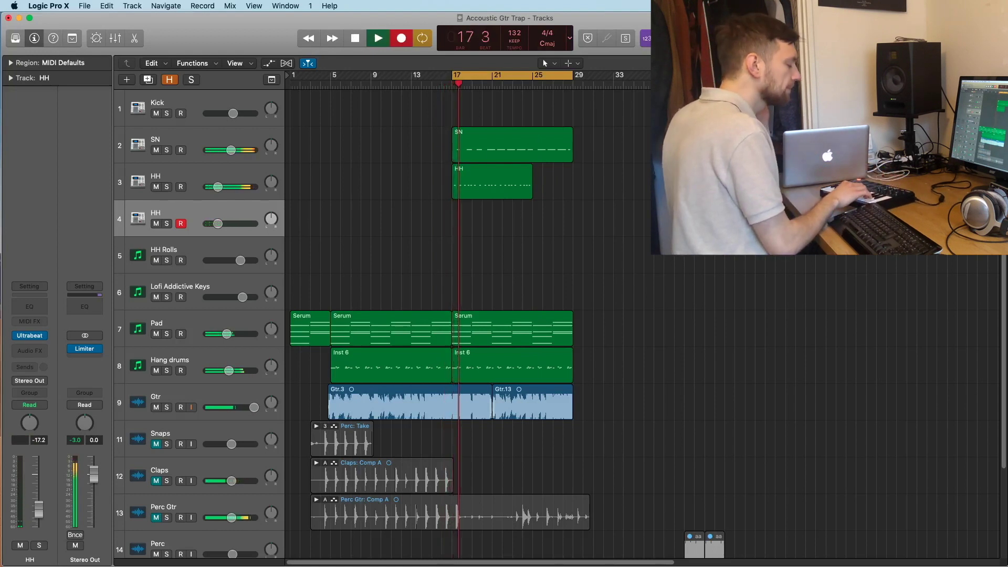
pyautogui.press('r')
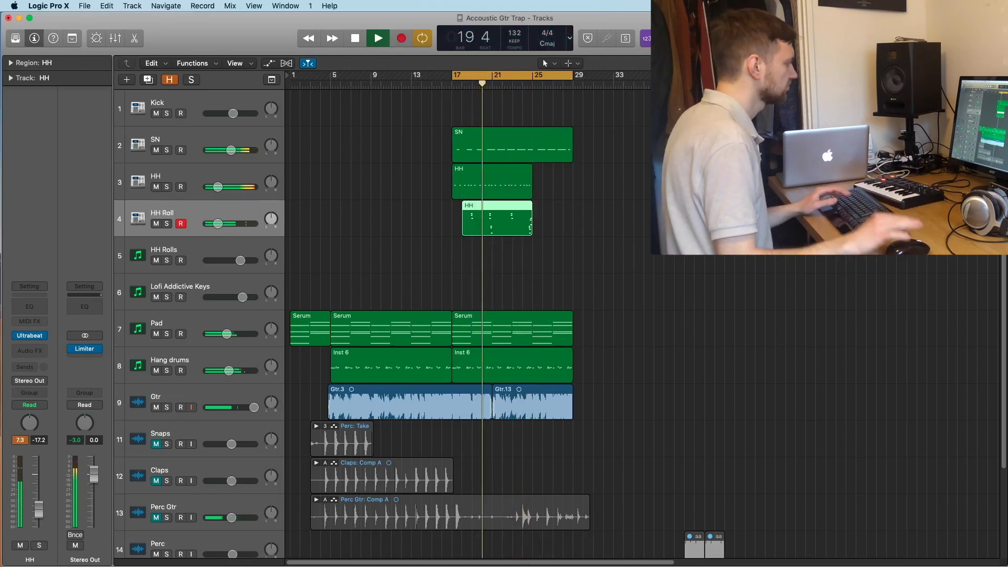
# Step: Quantize the recorded kick notes to 1/16 Note with a strength of 96 and play them back from bar 17
pyautogui.press('e')
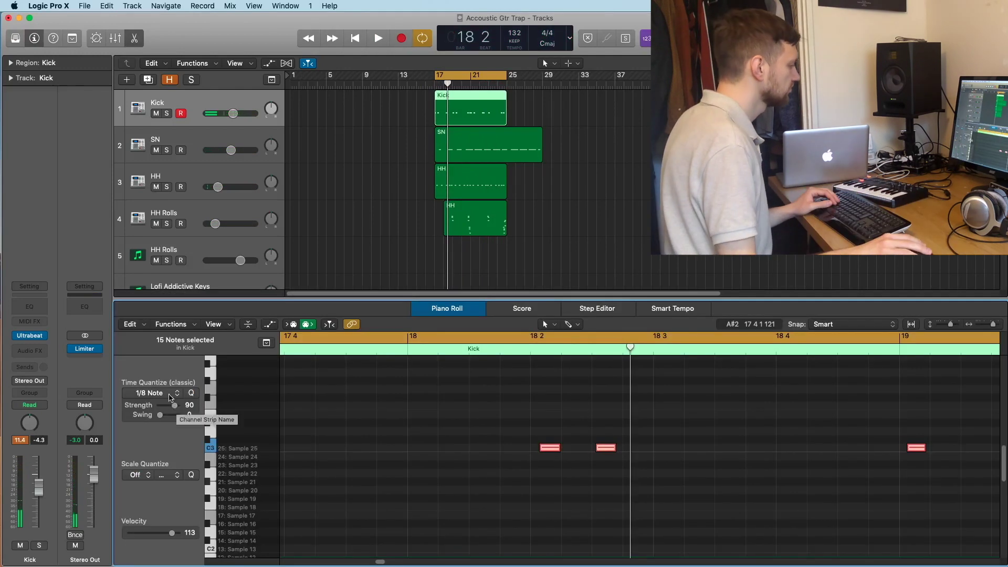
pyautogui.press('space')
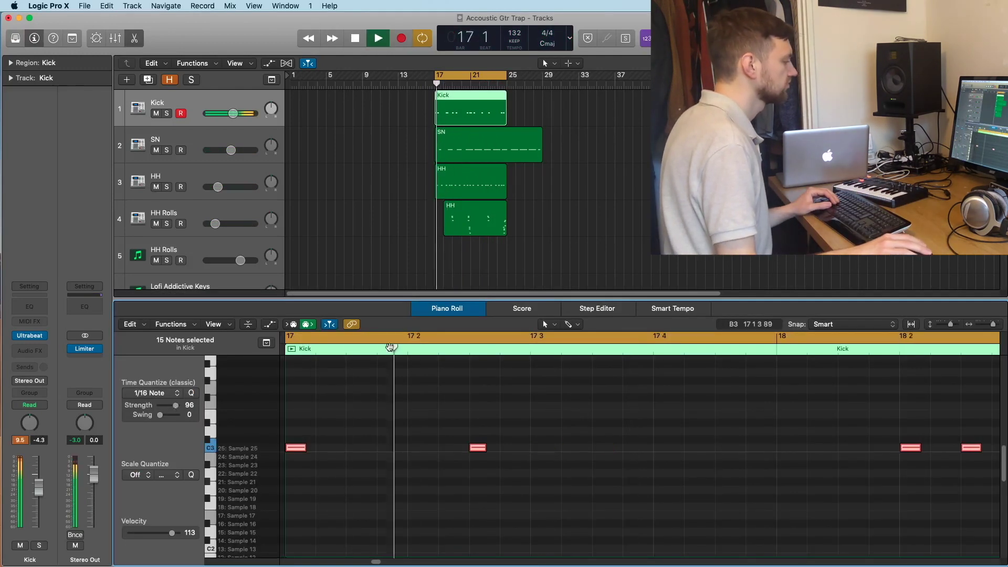
pyautogui.press('super+Left')
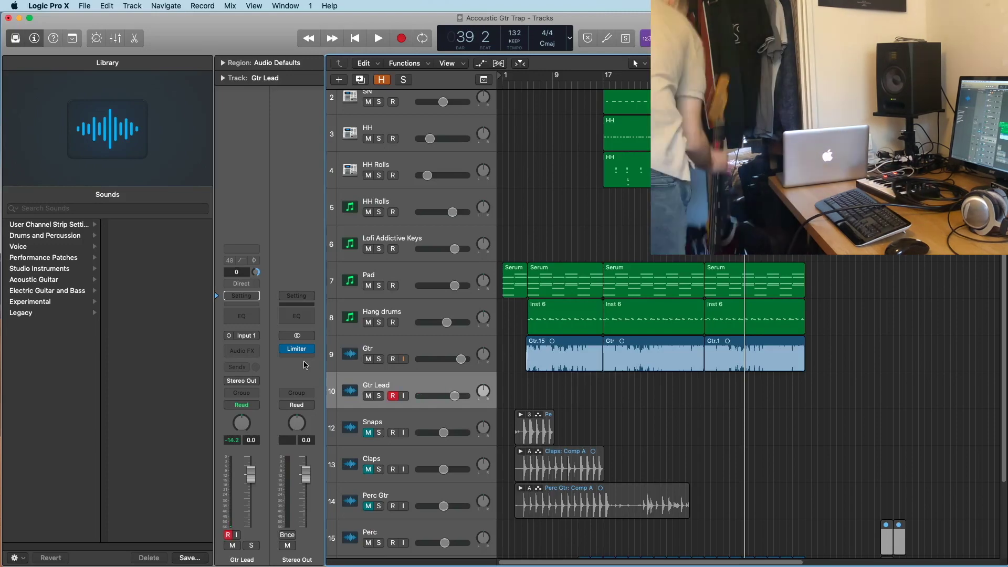
# Step: Turn on input monitoring for the Gtr Lead track and start recording the lead guitar from bar 33
pyautogui.click(349, 309)
pyautogui.press('space')
pyautogui.click(405, 395)
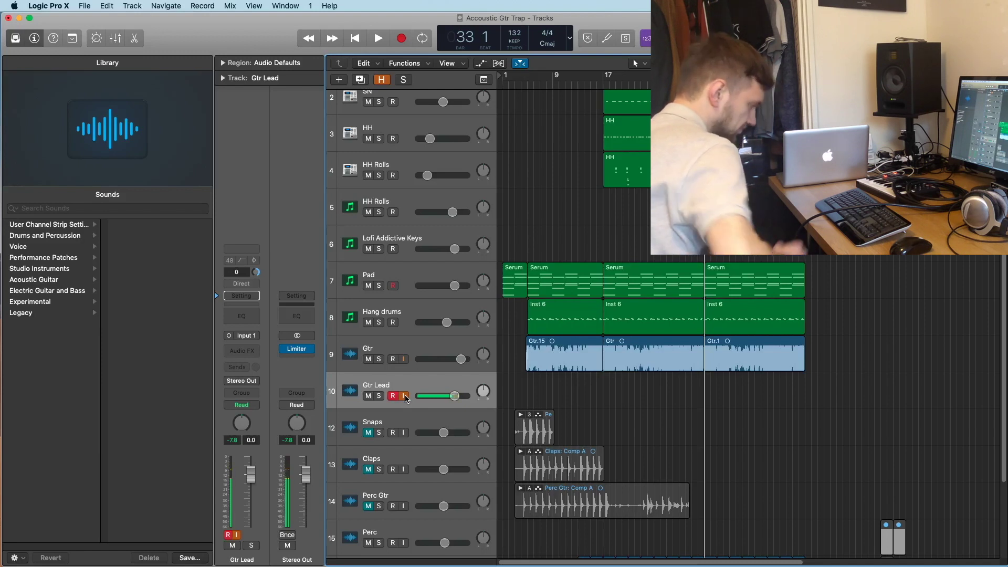
pyautogui.press('r')
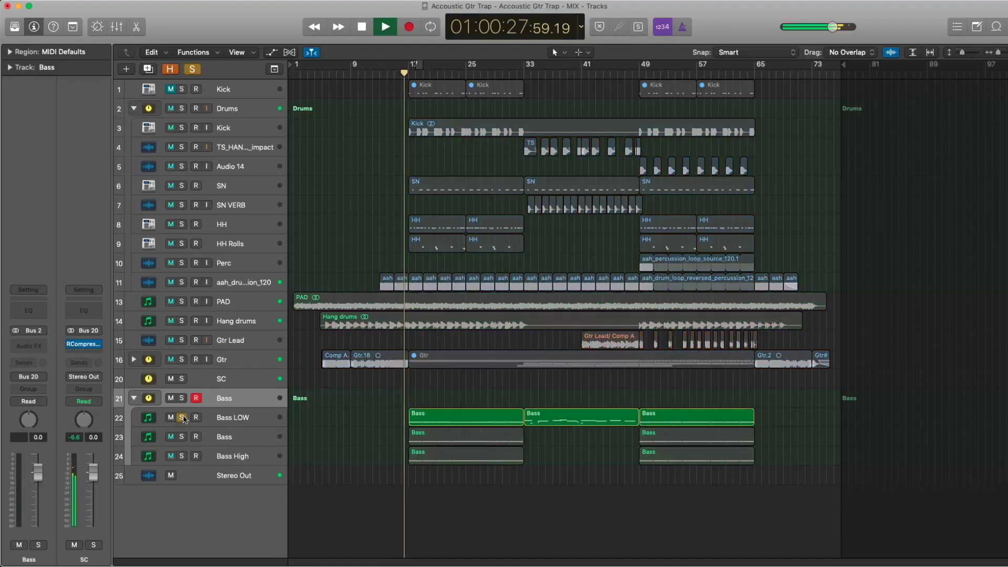
# Step: Raise the system volume to maximum while auditioning the soloed Bass LOW track in the mix project
pyautogui.press('XF86AudioLowerVolume')
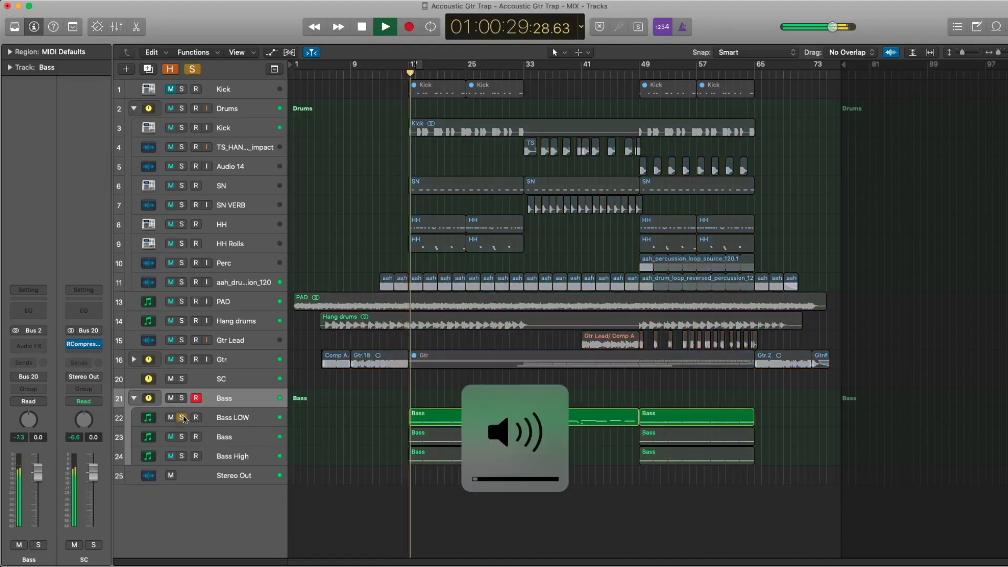
pyautogui.press('XF86AudioRaiseVolume')
pyautogui.press('XF86AudioRaiseVolume')
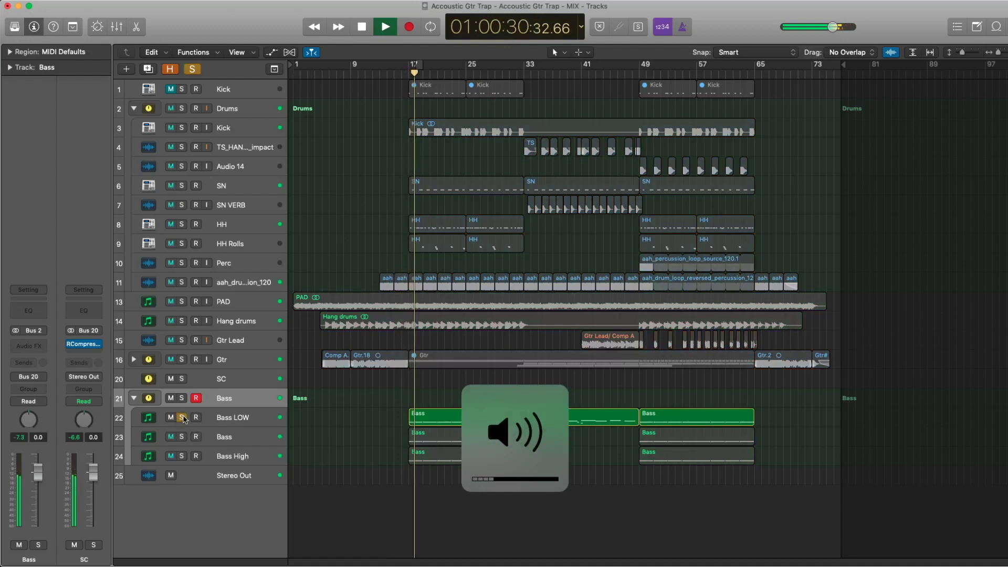
pyautogui.press('XF86AudioRaiseVolume')
pyautogui.press('XF86AudioRaiseVolume')
pyautogui.press('XF86AudioRaiseVolume')
pyautogui.press('XF86AudioRaiseVolume')
pyautogui.press('XF86AudioRaiseVolume')
pyautogui.press('XF86AudioRaiseVolume')
pyautogui.press('XF86AudioRaiseVolume')
pyautogui.press('XF86AudioRaiseVolume')
pyautogui.press('XF86AudioRaiseVolume')
pyautogui.press('XF86AudioRaiseVolume')
pyautogui.press('XF86AudioRaiseVolume')
pyautogui.press('XF86AudioRaiseVolume')
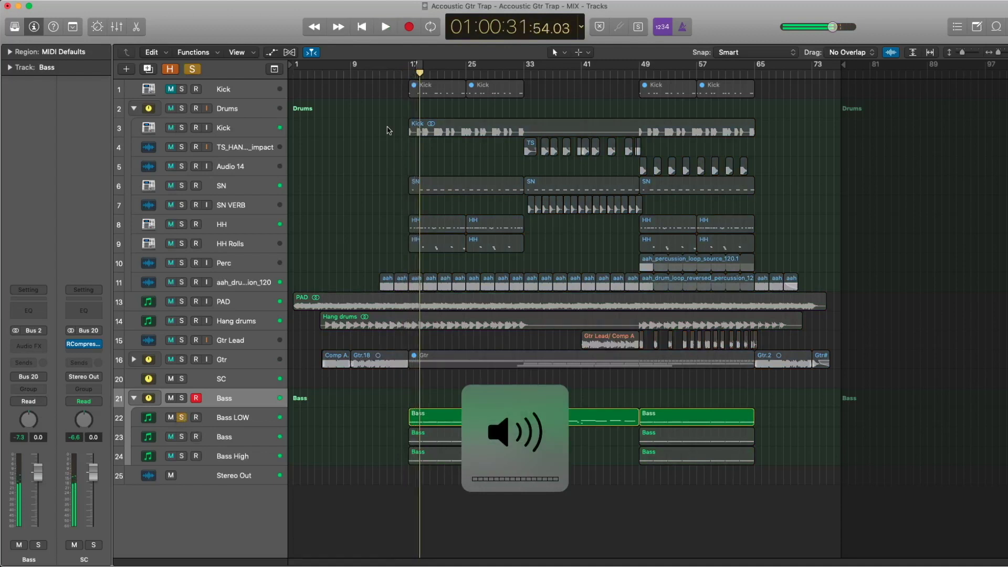
pyautogui.press('space')
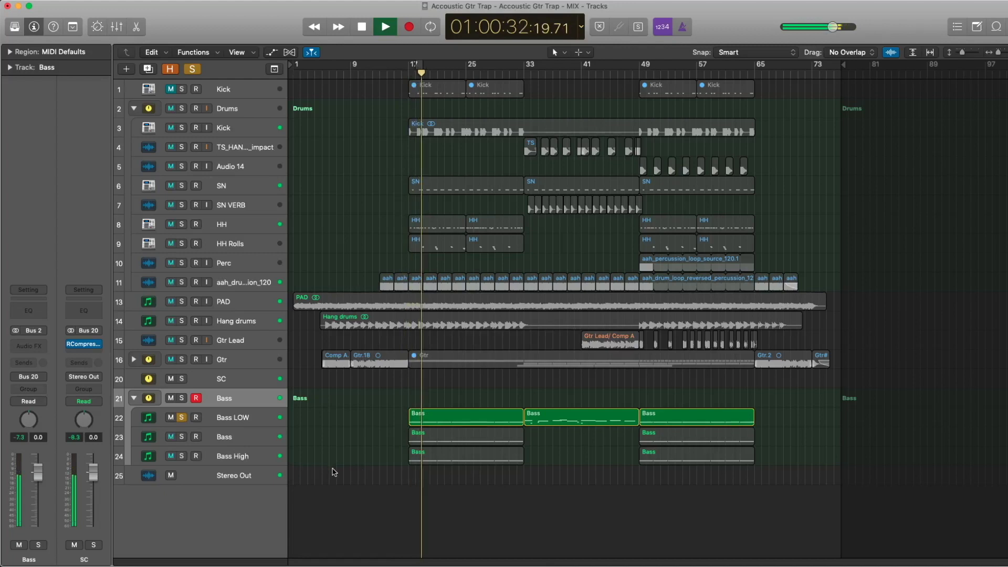
# Step: Audition the Bass and Bass High layers in turn, soloing each one without the other bass tracks
pyautogui.click(181, 437)
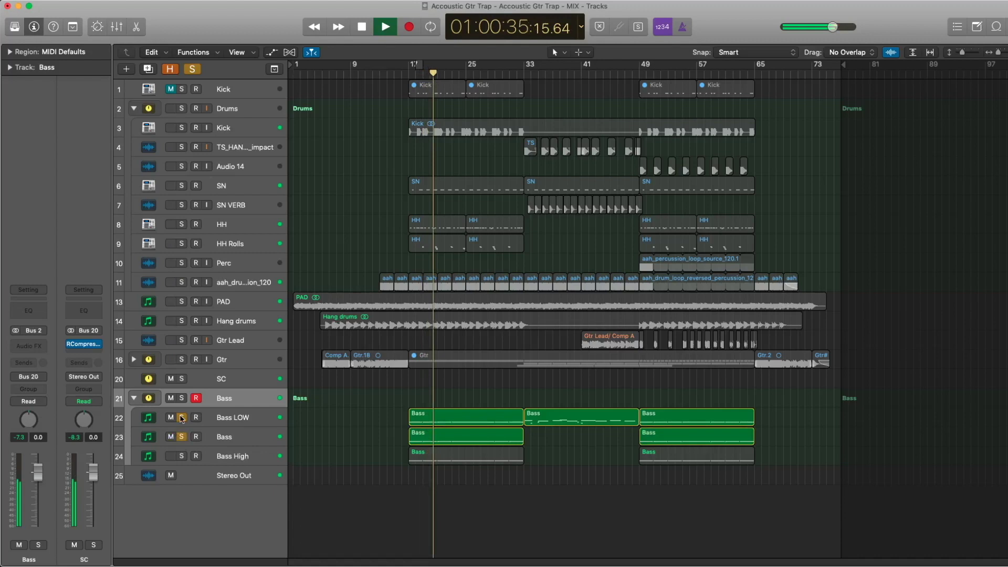
pyautogui.click(181, 418)
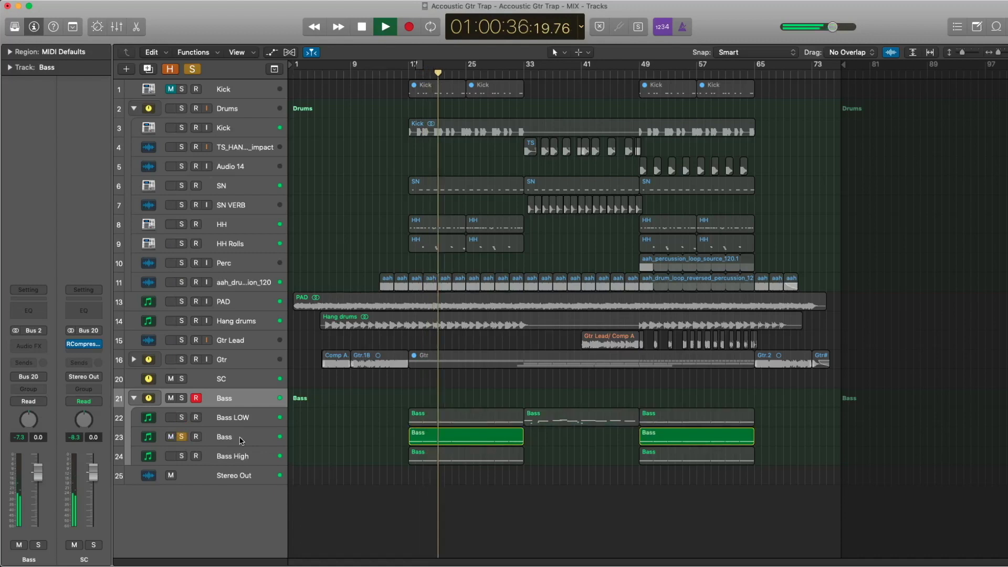
pyautogui.click(241, 440)
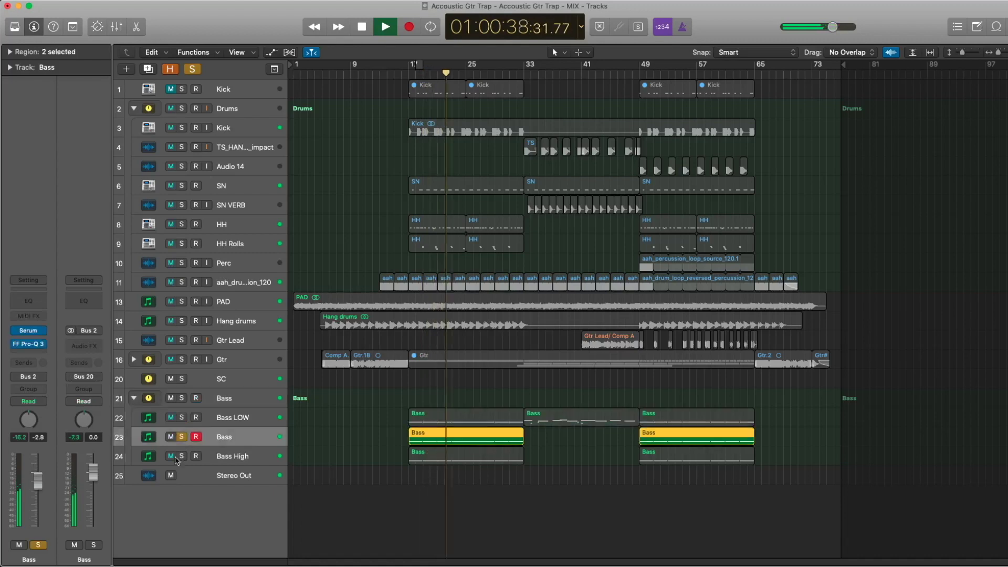
pyautogui.click(181, 456)
pyautogui.click(181, 437)
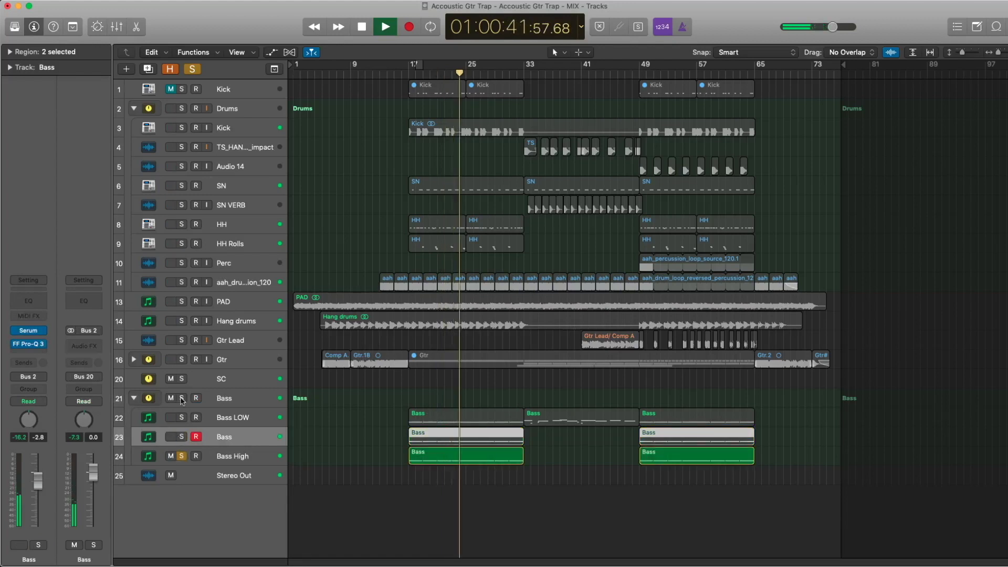
# Step: Solo the whole Bass stack to hear its three layers together, and clear all solos to play the full mix
pyautogui.click(181, 398)
pyautogui.click(181, 456)
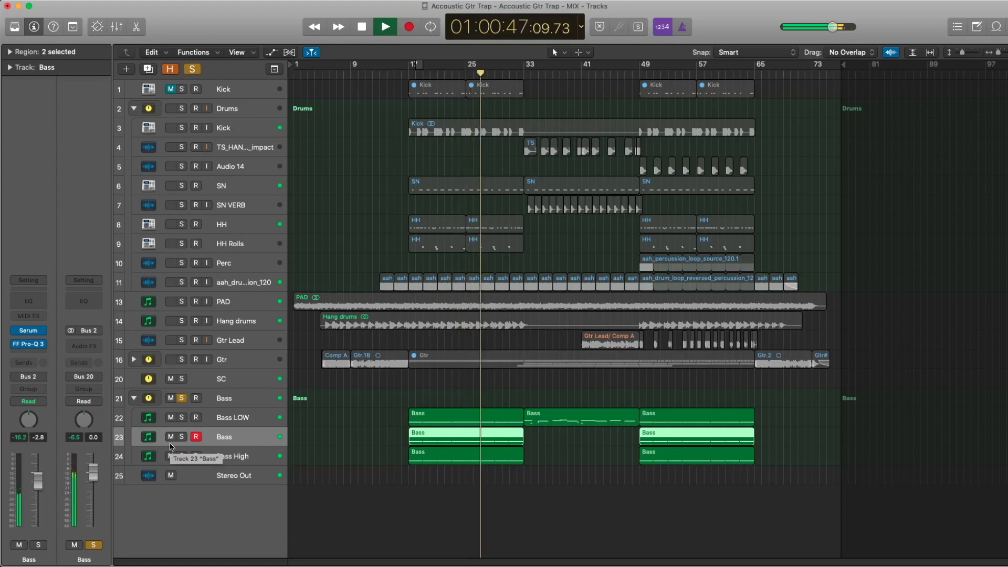
pyautogui.click(190, 70)
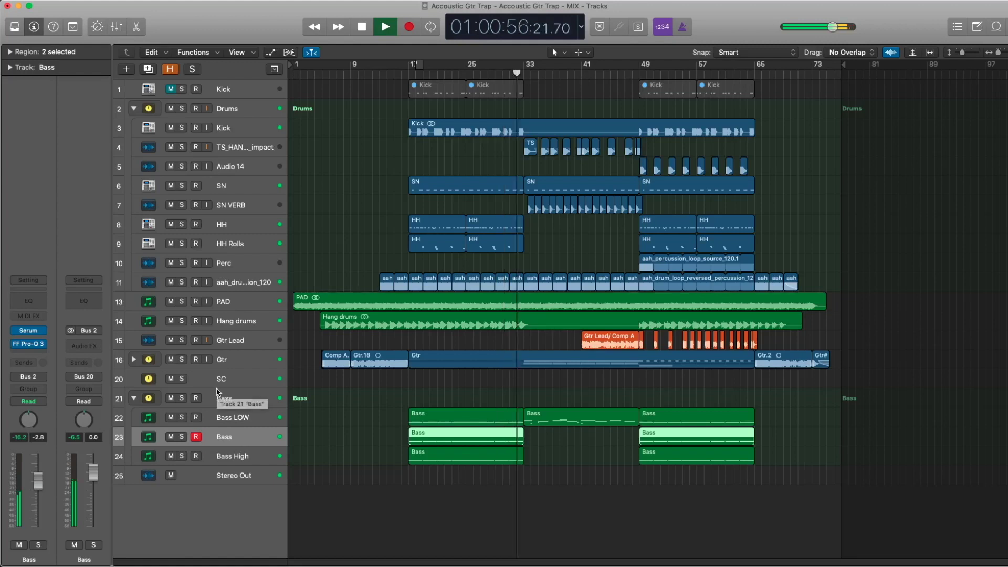
pyautogui.moveTo(667, 559)
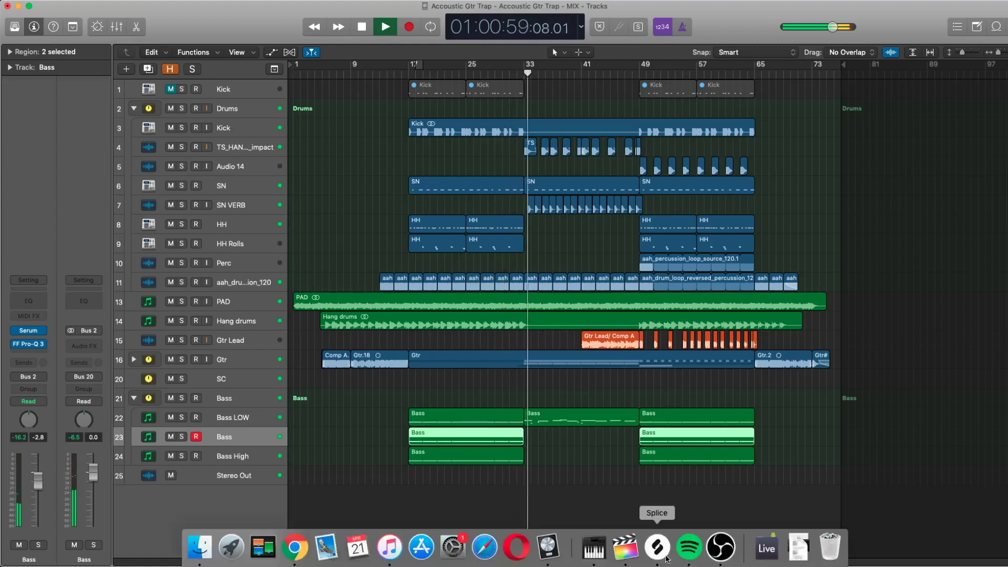